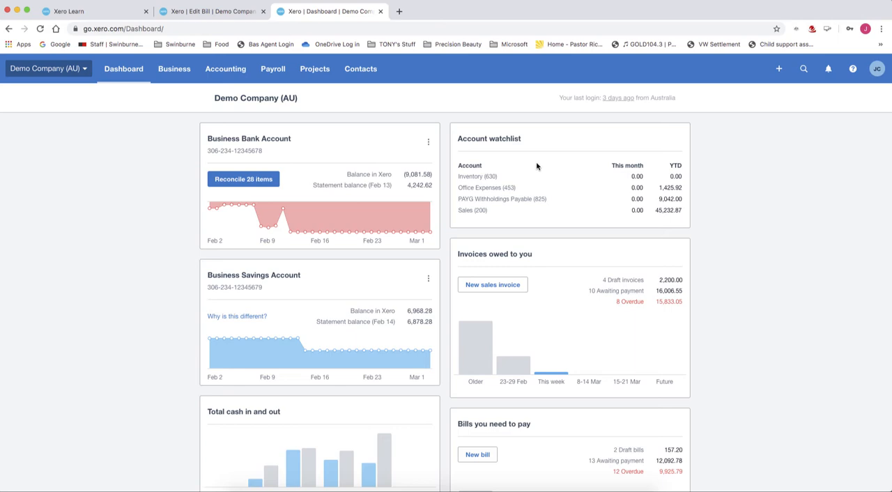
Start a new bill from the purchases overview.
{"action": "left_click", "coordinate": [779, 69]}
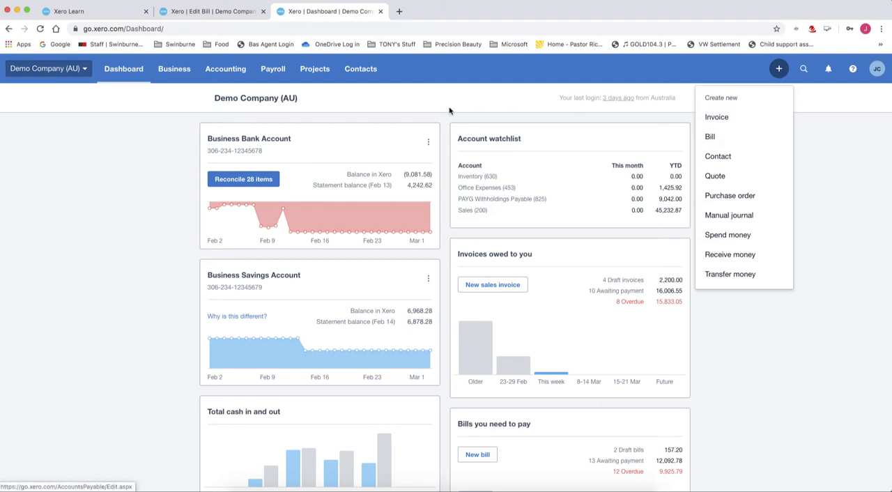
{"action": "left_click", "coordinate": [175, 72]}
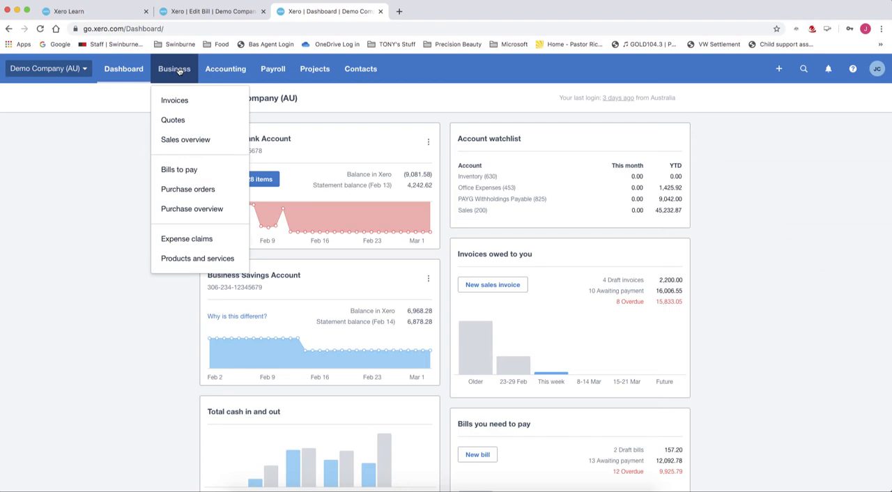
{"action": "left_click", "coordinate": [207, 211]}
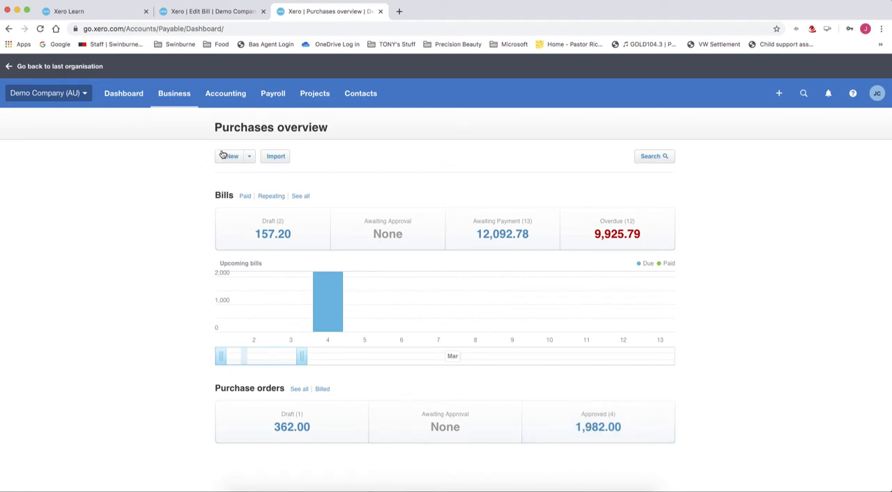
{"action": "left_click", "coordinate": [250, 158]}
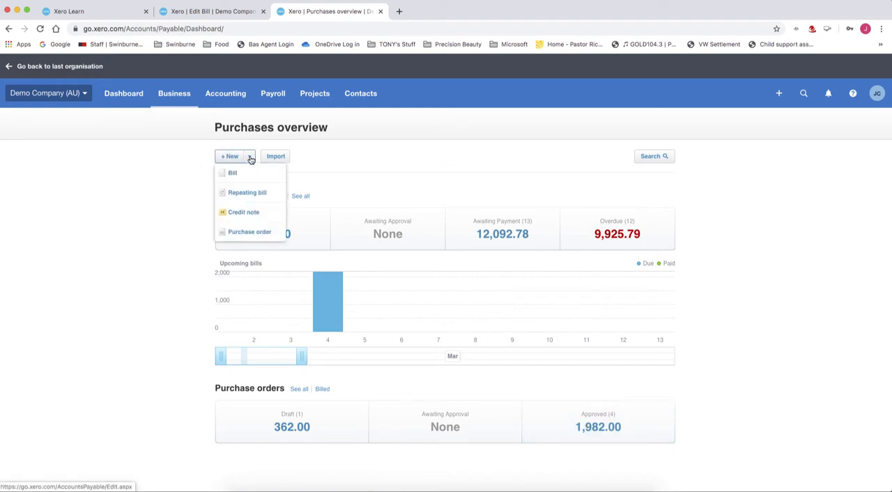
{"action": "left_click", "coordinate": [233, 177]}
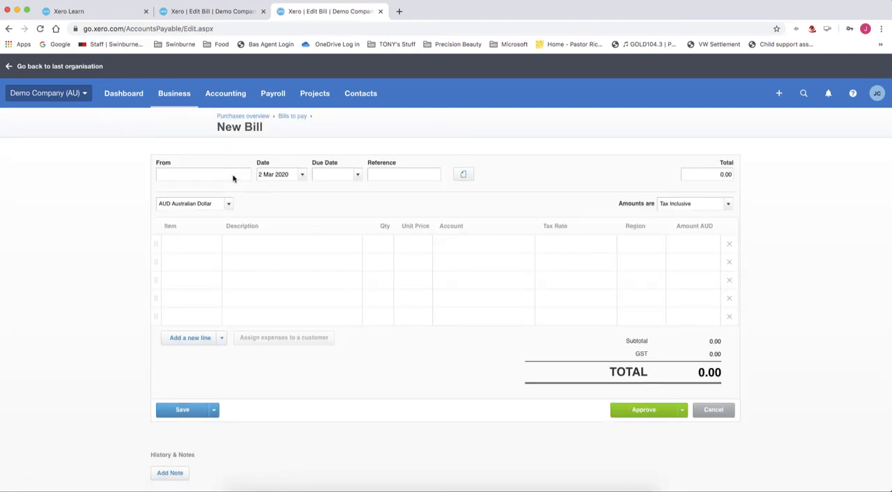
Enter the supplier's full name as a new contact on the bill, keeping the 2 Mar 2020 bill date.
{"action": "type", "text": "Joe "}
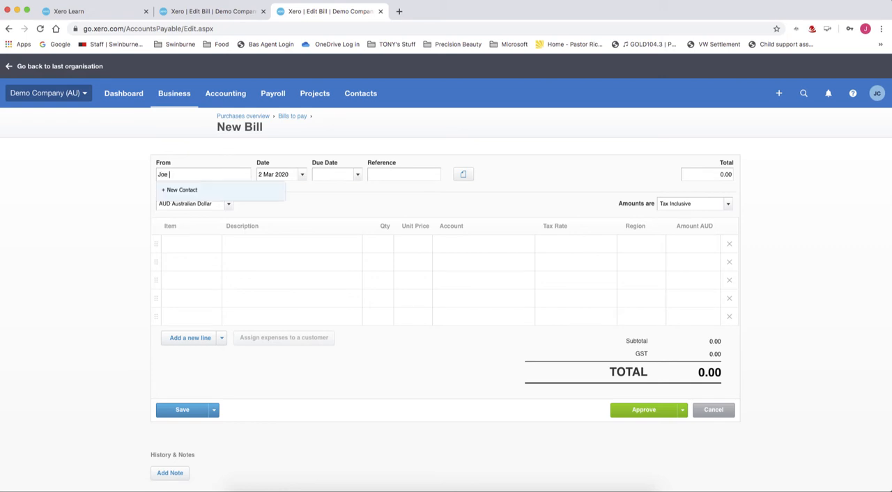
{"action": "type", "text": "Bloggs"}
{"action": "key", "text": "Tab"}
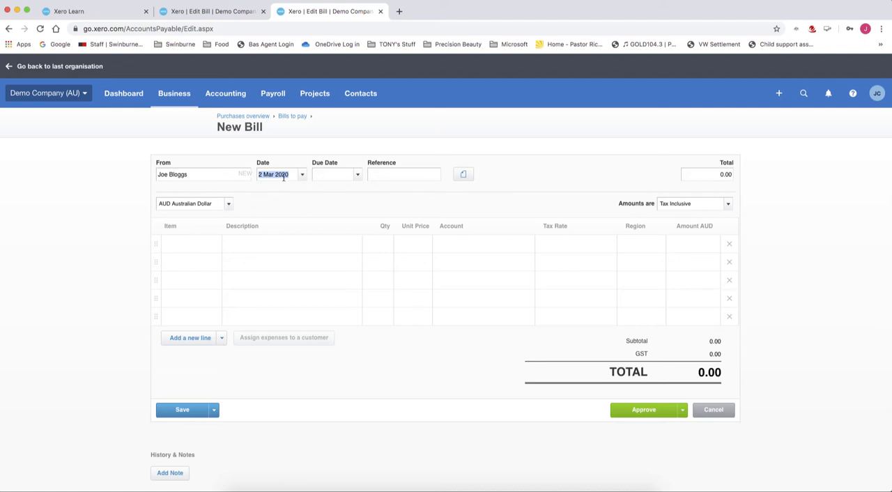
{"action": "key", "text": "Tab"}
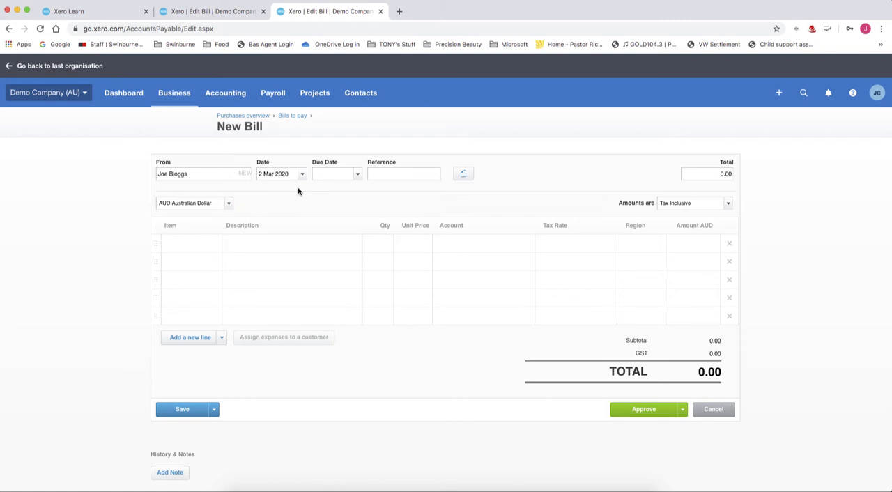
Set the bill's due date to 31 Mar 2020 and its reference to BB123, keeping Australian dollars and tax-inclusive amounts.
{"action": "type", "text": "31/03/2020"}
{"action": "key", "text": "Tab"}
{"action": "type", "text": "BB123"}
{"action": "key", "text": "Tab"}
{"action": "key", "text": "Tab"}
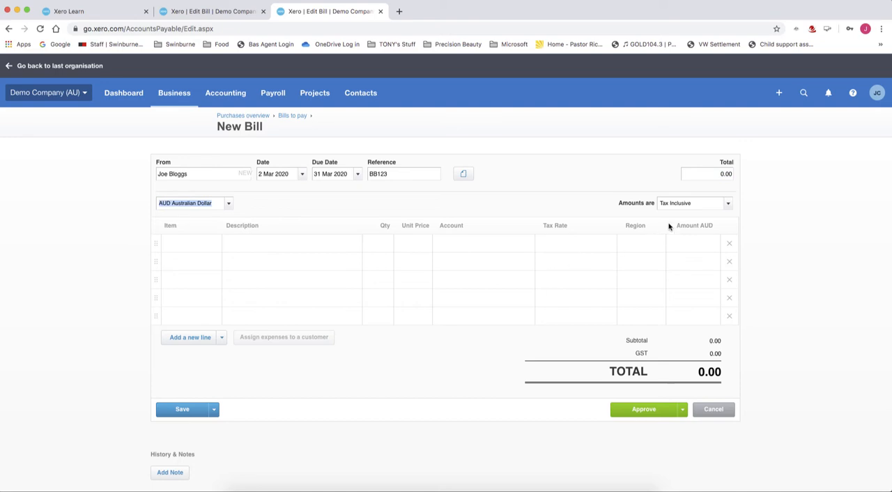
{"action": "key", "text": "Tab"}
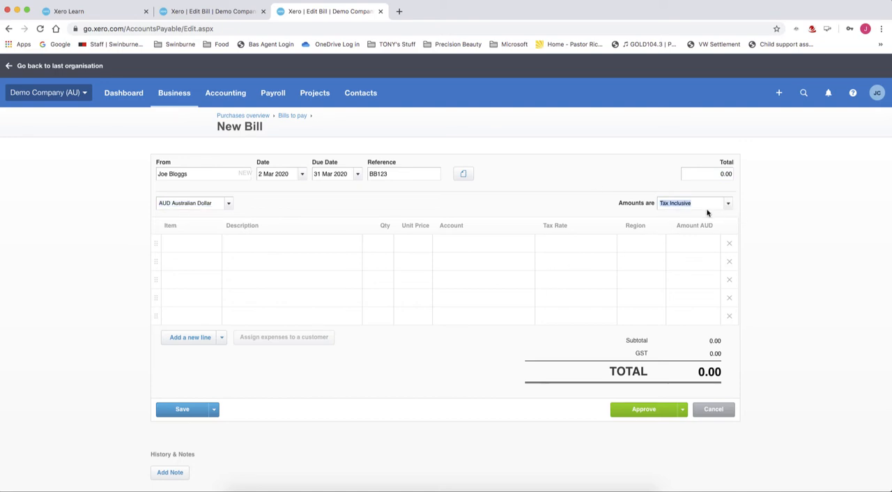
Choose the item "DevD: Development work - developer onsite per day" for the first bill line.
{"action": "left_click", "coordinate": [195, 246]}
{"action": "left_click", "coordinate": [214, 247]}
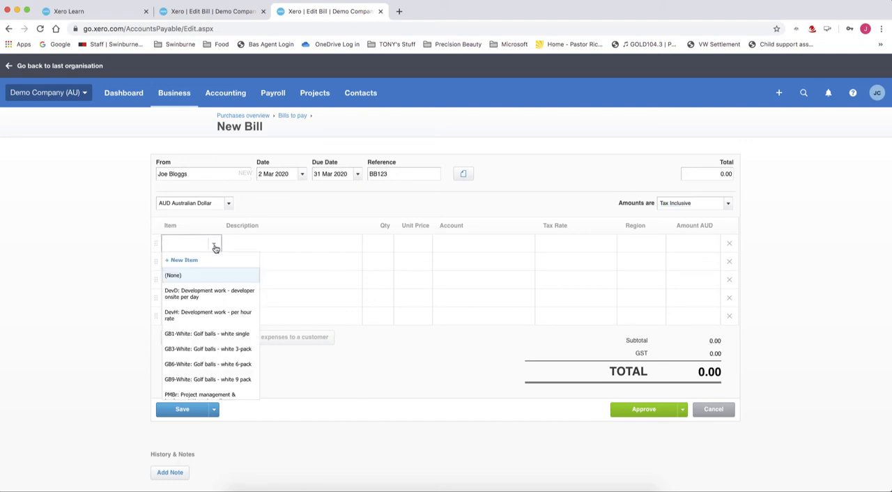
{"action": "left_click", "coordinate": [209, 295]}
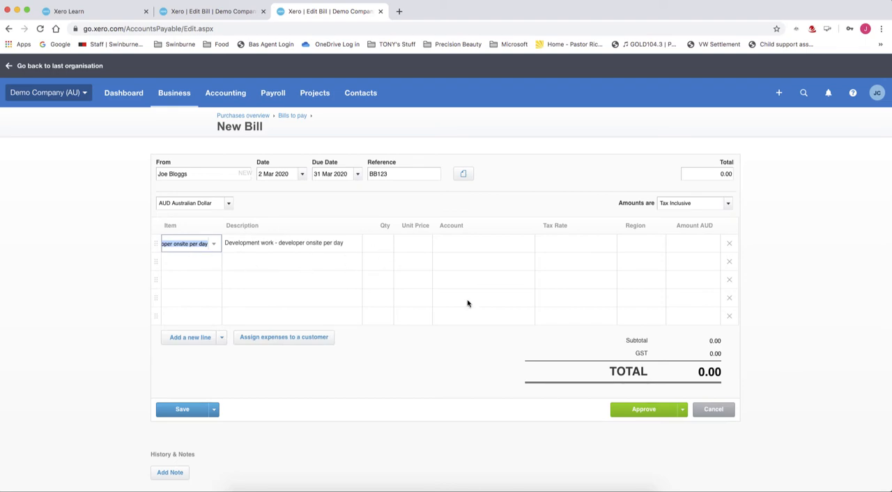
{"action": "key", "text": "Tab"}
Set the development work line's quantity to 1 and its unit price to 500.
{"action": "left_click", "coordinate": [398, 255]}
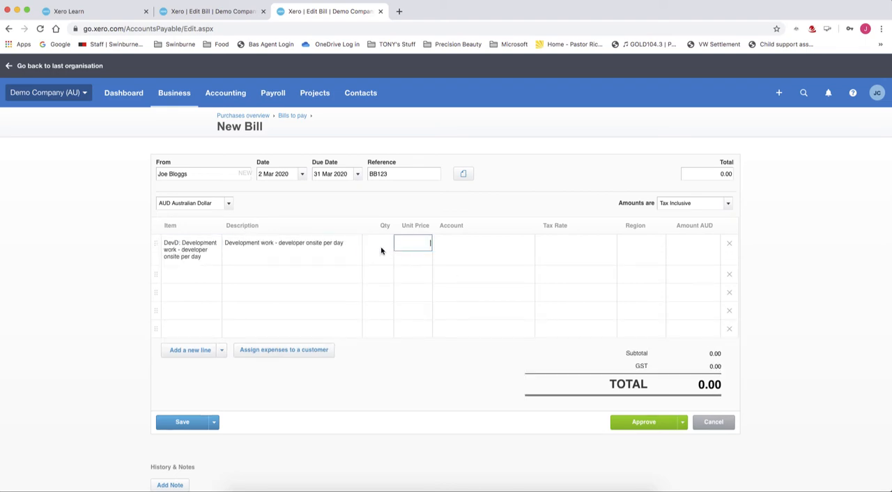
{"action": "left_click", "coordinate": [382, 250]}
{"action": "type", "text": "1"}
{"action": "key", "text": "Tab"}
{"action": "type", "text": "500"}
{"action": "key", "text": "Tab"}
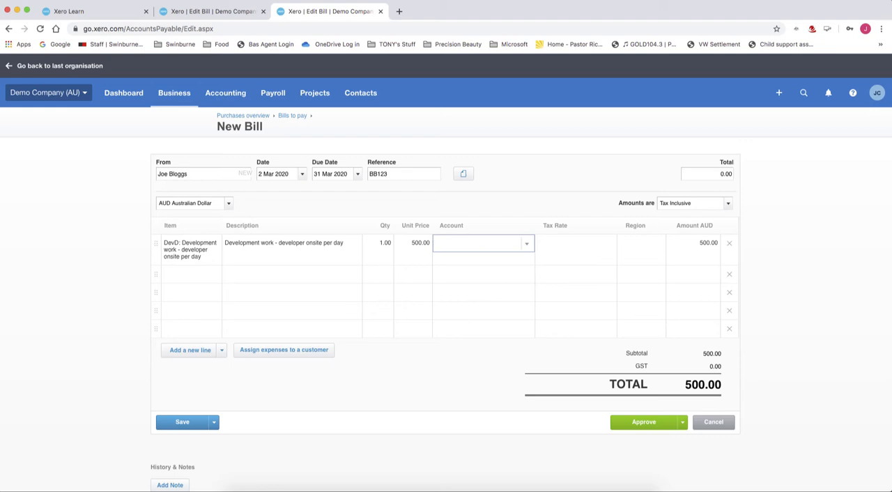
Assign the development work line to the account 412 - Consulting & Accounting.
{"action": "left_click", "coordinate": [526, 246]}
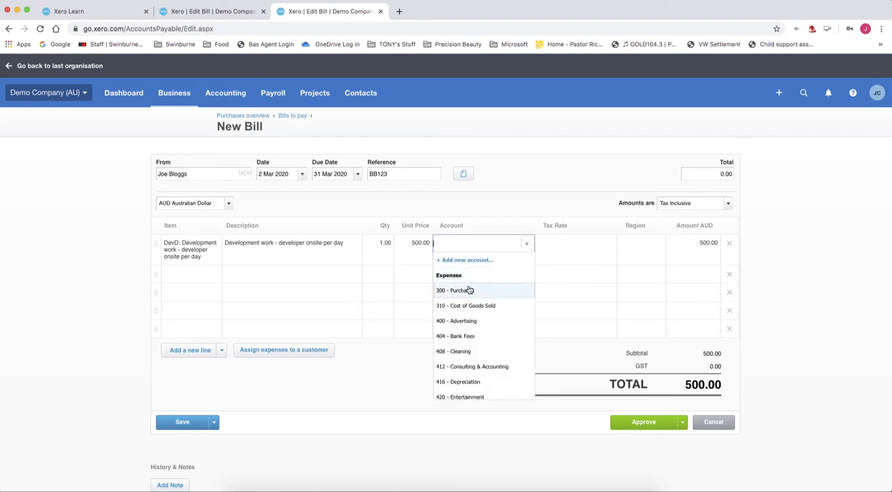
{"action": "scroll", "coordinate": [487, 337], "scroll_direction": "down", "scroll_amount": 1}
{"action": "scroll", "coordinate": [487, 336], "scroll_direction": "down", "scroll_amount": 2}
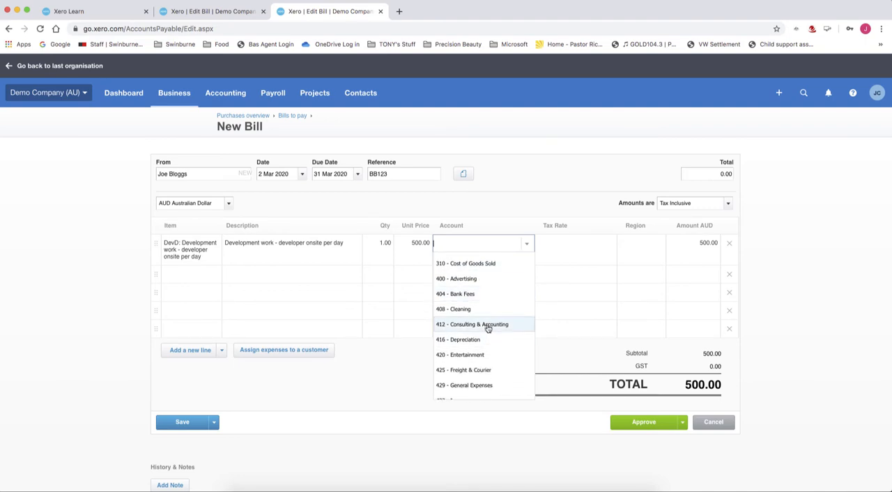
{"action": "left_click", "coordinate": [488, 325]}
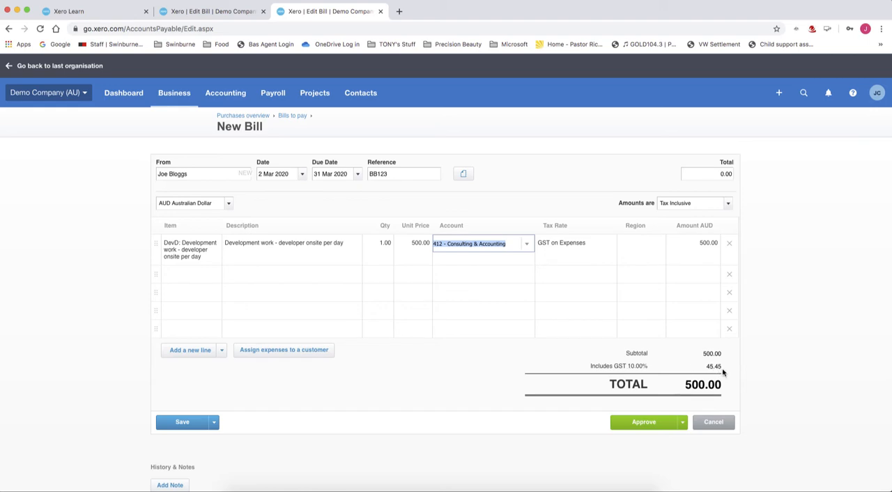
Switch the bill's amounts to Tax Exclusive and back to Tax Inclusive to compare the GST calculation.
{"action": "left_click", "coordinate": [728, 203]}
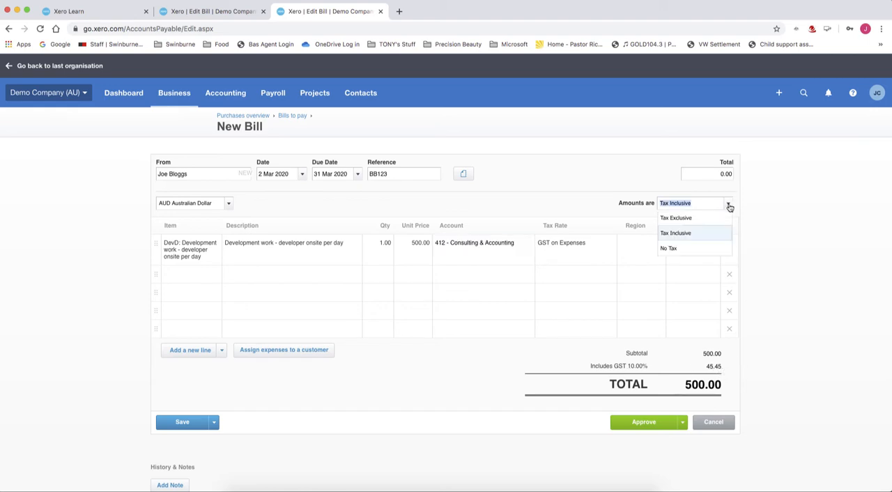
{"action": "left_click", "coordinate": [684, 219]}
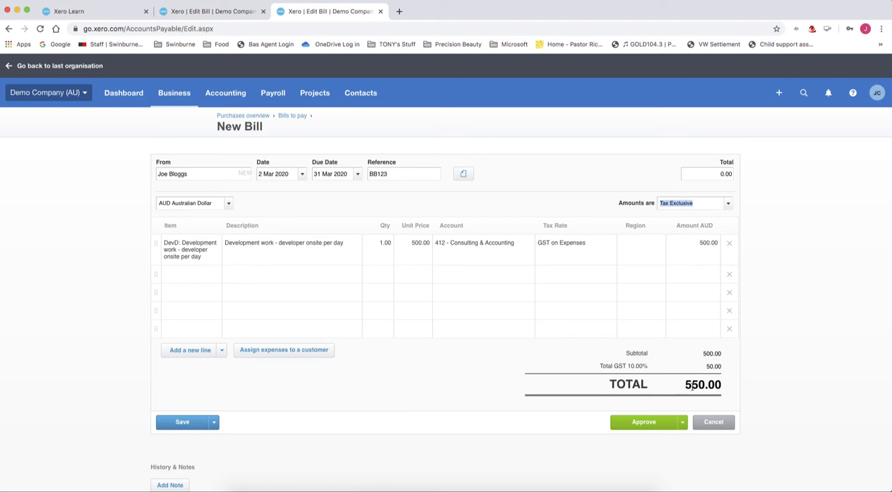
{"action": "left_click", "coordinate": [728, 204]}
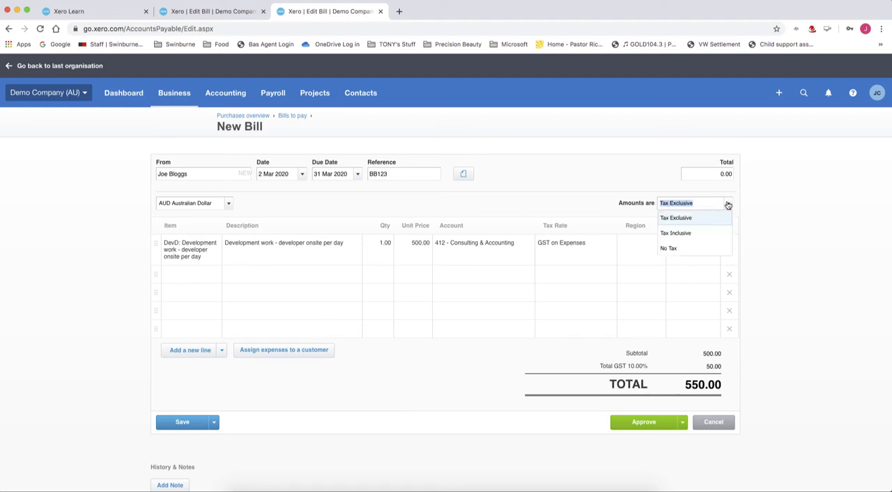
{"action": "left_click", "coordinate": [686, 235]}
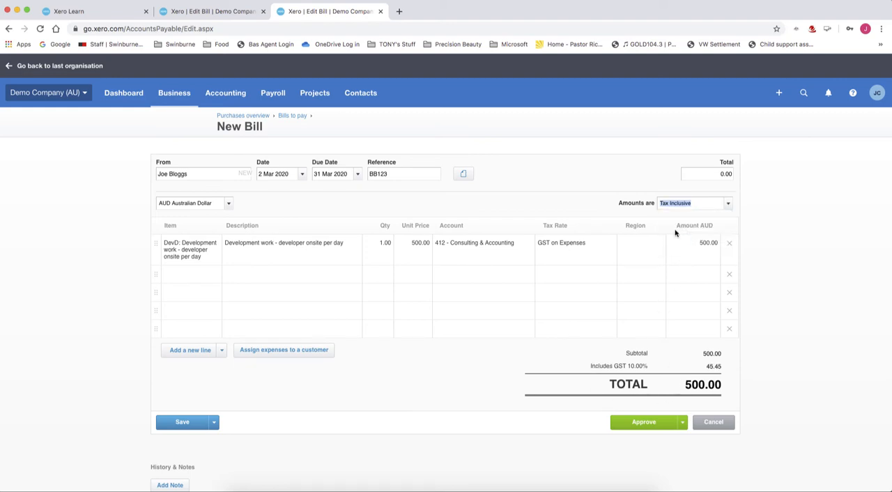
Approve the completed bill.
{"action": "left_click", "coordinate": [683, 425]}
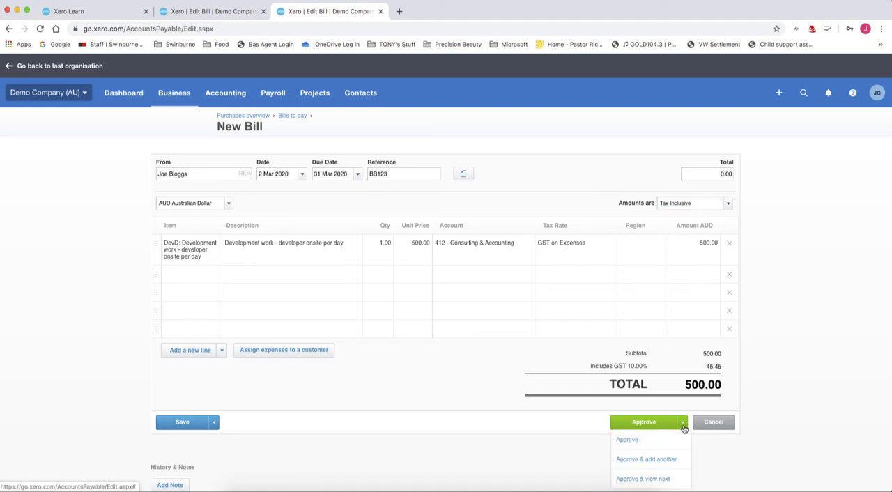
{"action": "left_click", "coordinate": [627, 440]}
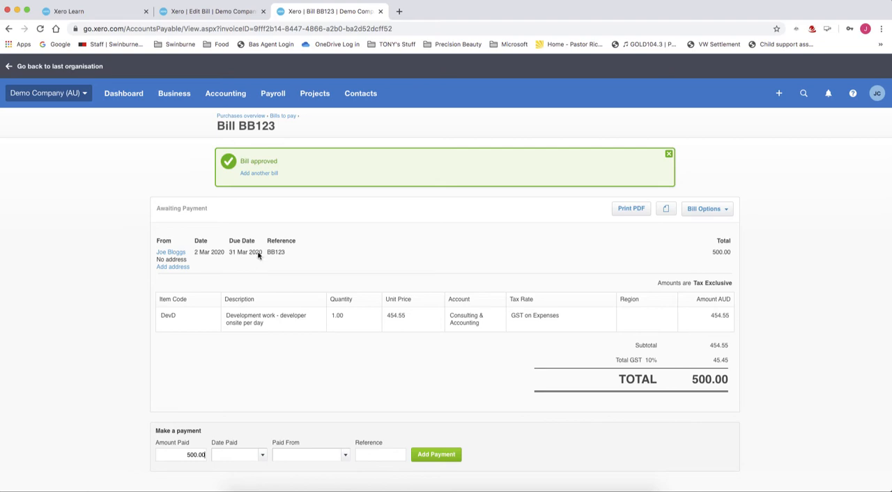
Find the newly billed supplier among the supplier contacts and open its contact record for editing.
{"action": "left_click", "coordinate": [364, 95]}
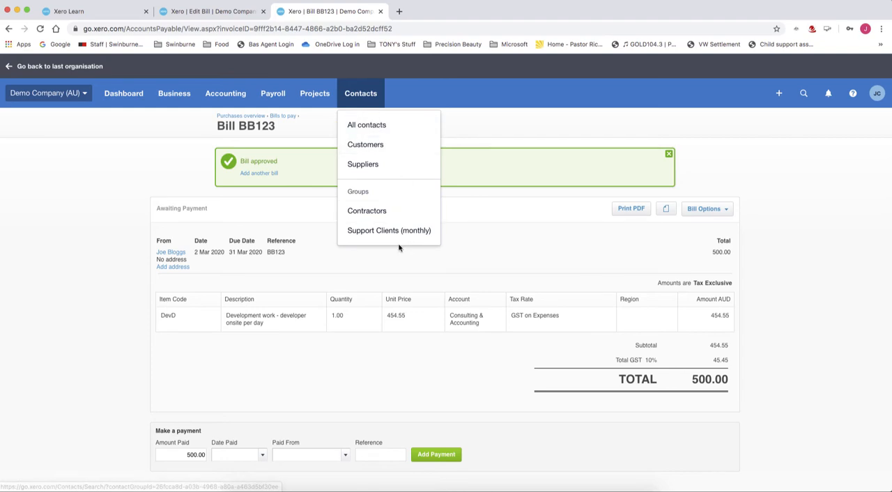
{"action": "left_click", "coordinate": [376, 167]}
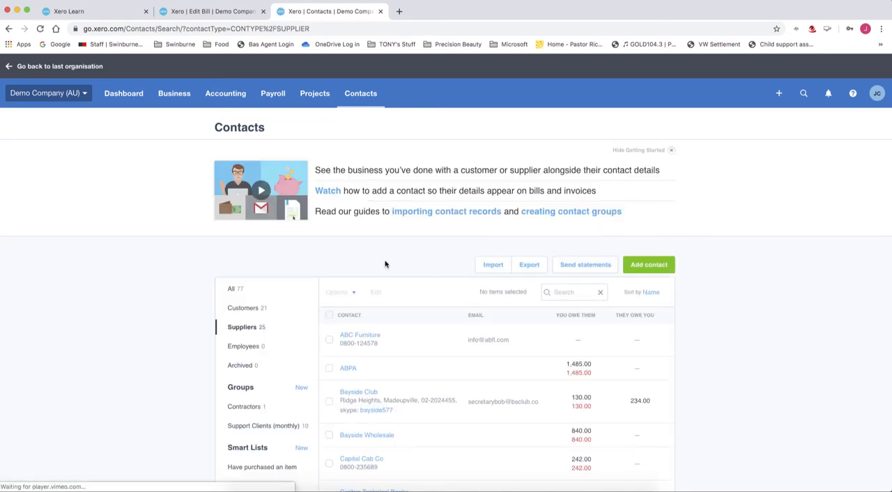
{"action": "scroll", "coordinate": [383, 260], "scroll_direction": "down", "scroll_amount": 5}
{"action": "scroll", "coordinate": [385, 263], "scroll_direction": "down", "scroll_amount": 2}
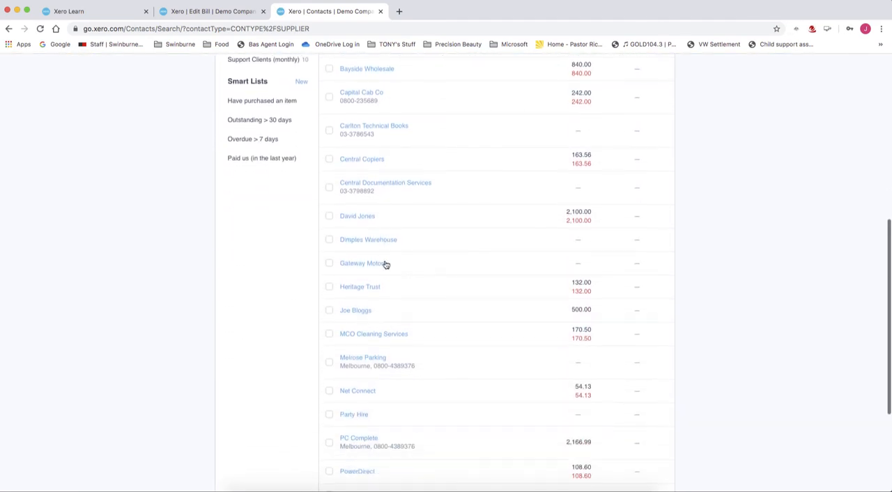
{"action": "left_click", "coordinate": [359, 312]}
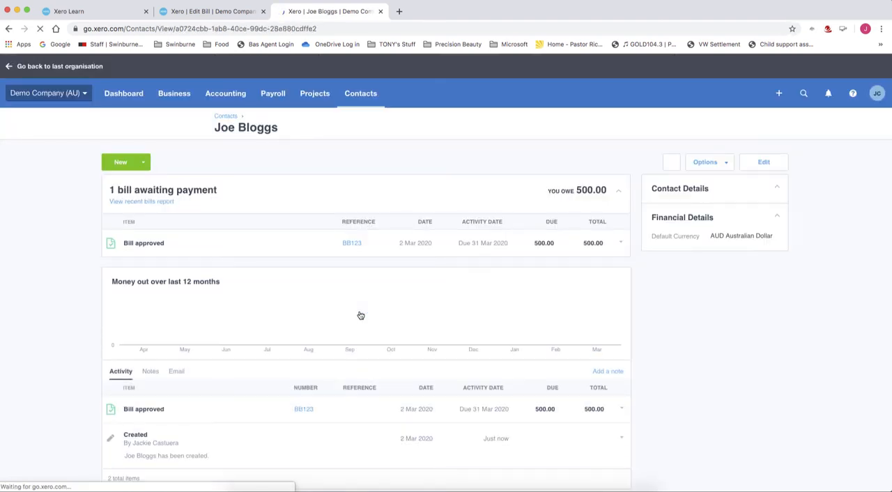
{"action": "left_click", "coordinate": [763, 164]}
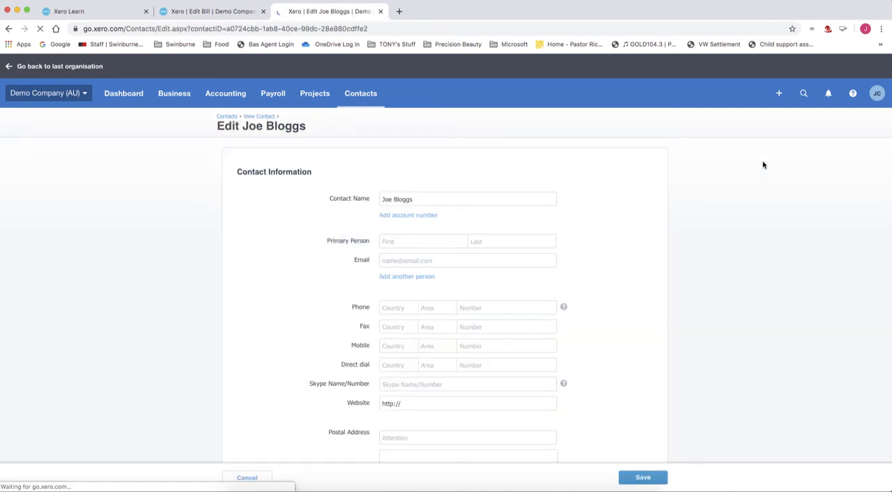
Set the supplier's purchase defaults to Tax inclusive and the account 412 - Consulting & Accounting in the financial details.
{"action": "scroll", "coordinate": [633, 280], "scroll_direction": "down", "scroll_amount": 3}
{"action": "scroll", "coordinate": [633, 280], "scroll_direction": "down", "scroll_amount": 5}
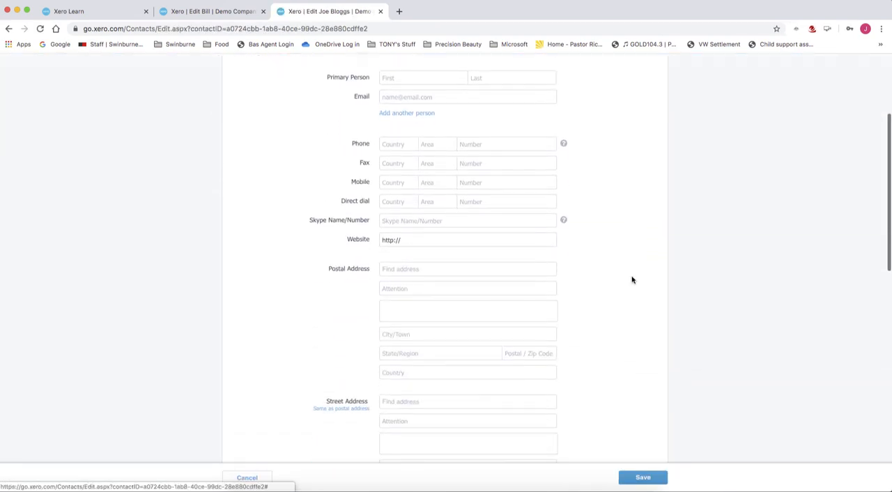
{"action": "scroll", "coordinate": [632, 280], "scroll_direction": "down", "scroll_amount": 3}
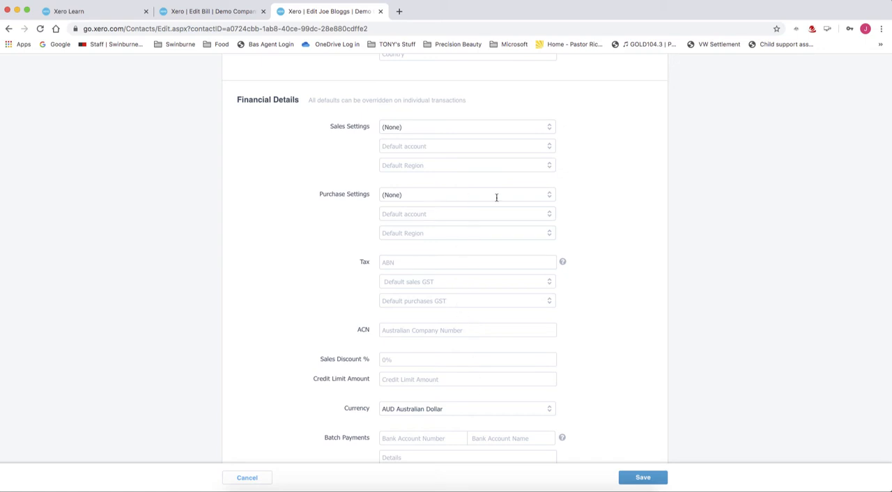
{"action": "left_click", "coordinate": [549, 198]}
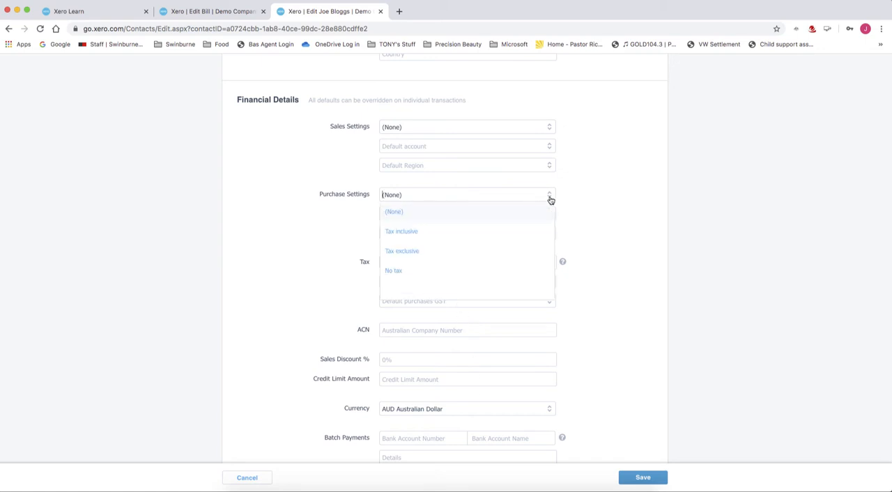
{"action": "left_click", "coordinate": [425, 232]}
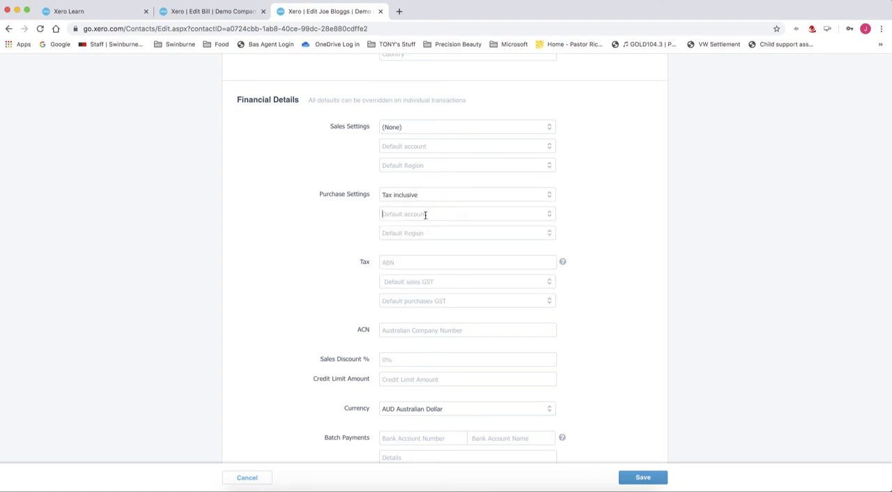
{"action": "type", "text": "c"}
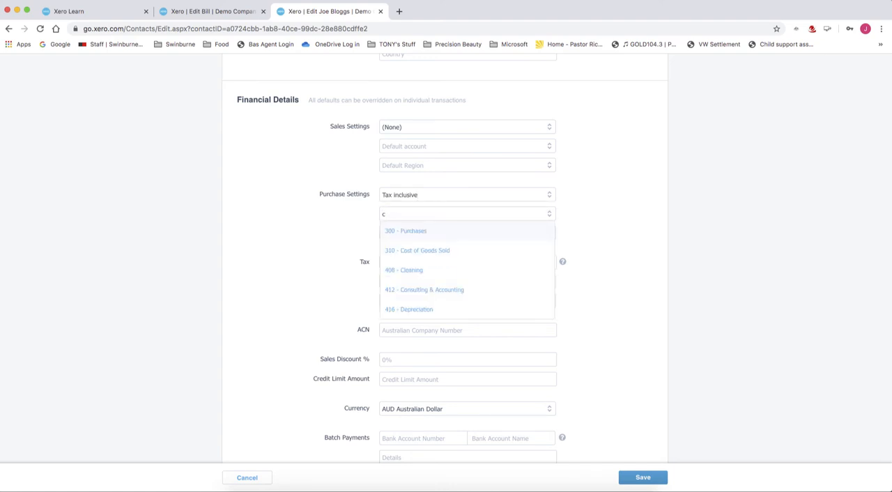
{"action": "left_click", "coordinate": [453, 292]}
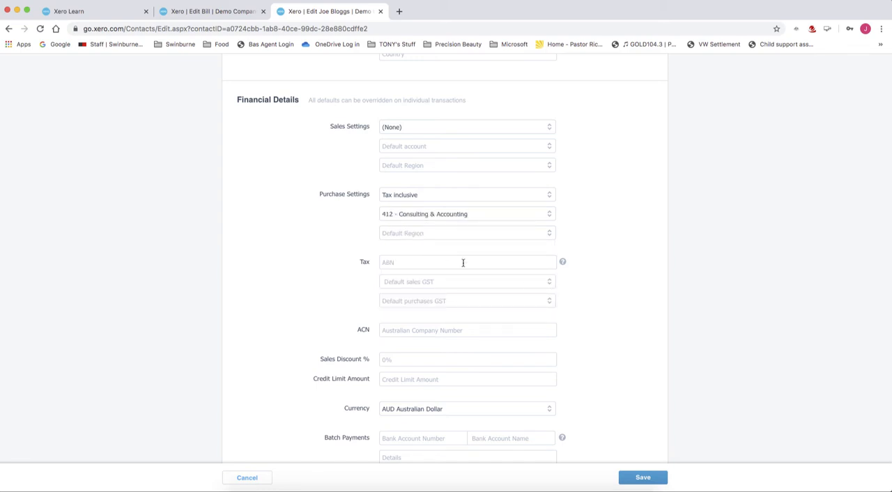
Set the supplier's default purchases GST to GST on Expenses and bills due date to 30 of the current month, saving the contact.
{"action": "left_click", "coordinate": [549, 301]}
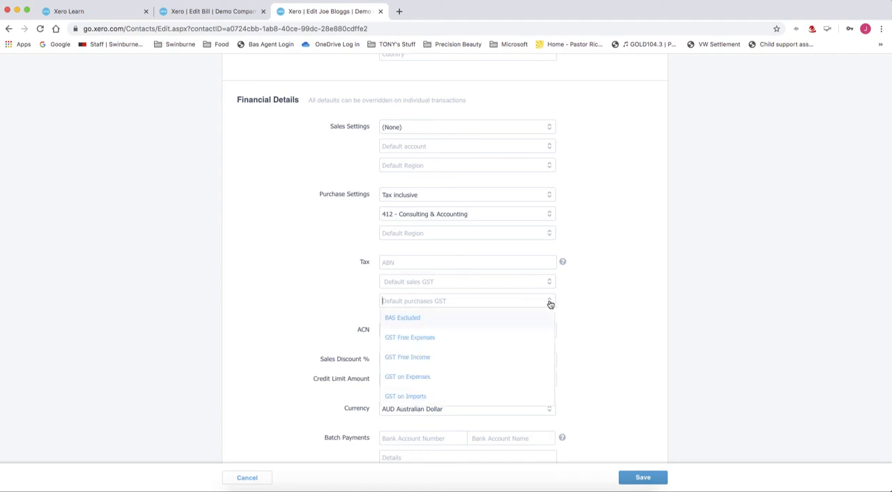
{"action": "left_click", "coordinate": [421, 379]}
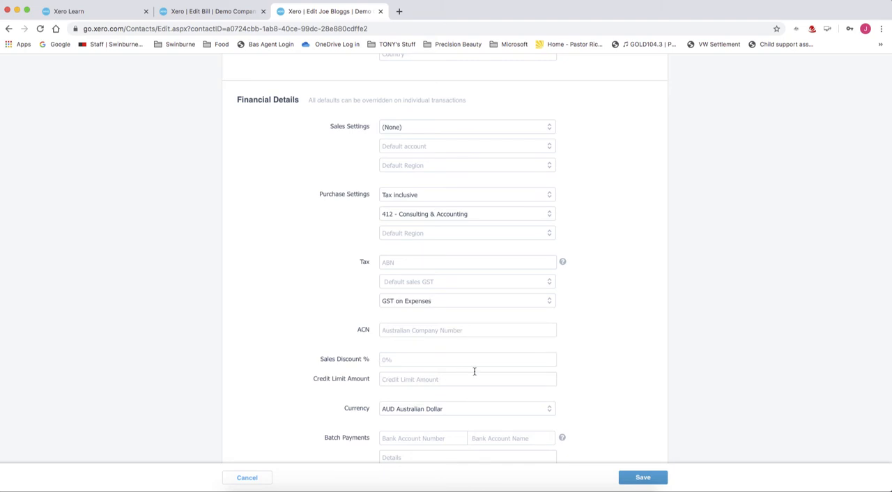
{"action": "scroll", "coordinate": [474, 372], "scroll_direction": "down", "scroll_amount": 3}
{"action": "scroll", "coordinate": [474, 371], "scroll_direction": "down", "scroll_amount": 1}
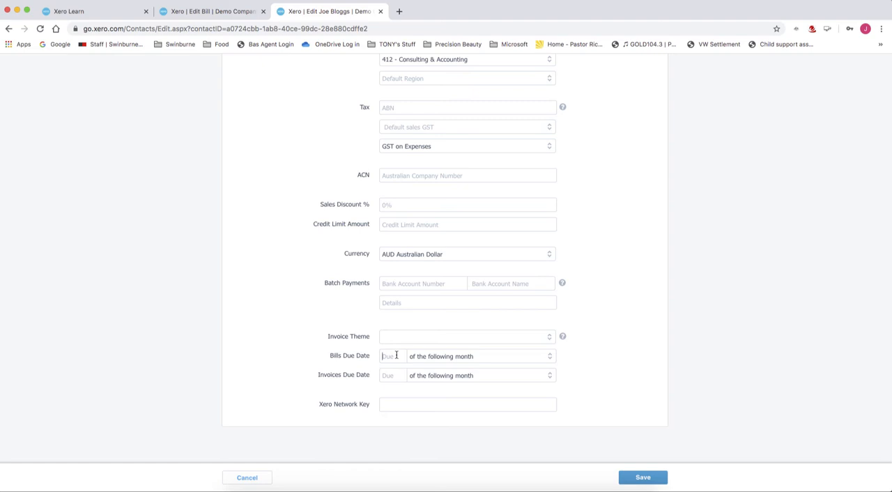
{"action": "type", "text": "30"}
{"action": "left_click", "coordinate": [550, 358]}
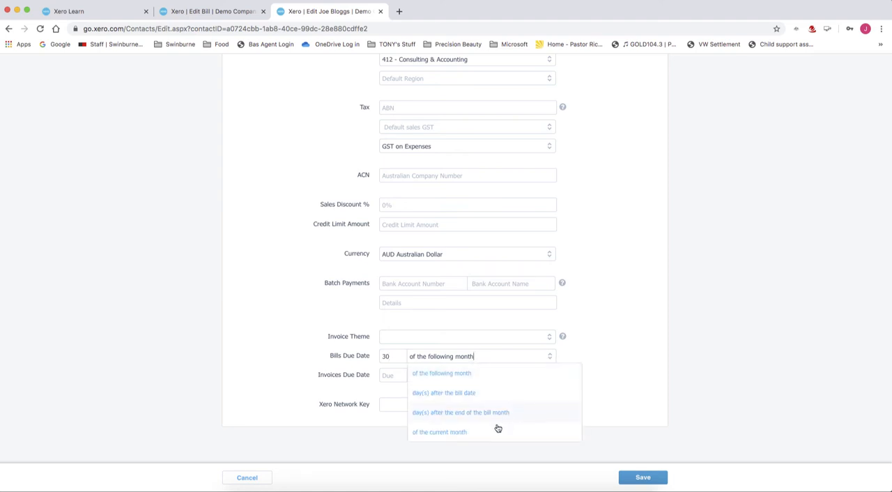
{"action": "left_click", "coordinate": [456, 433]}
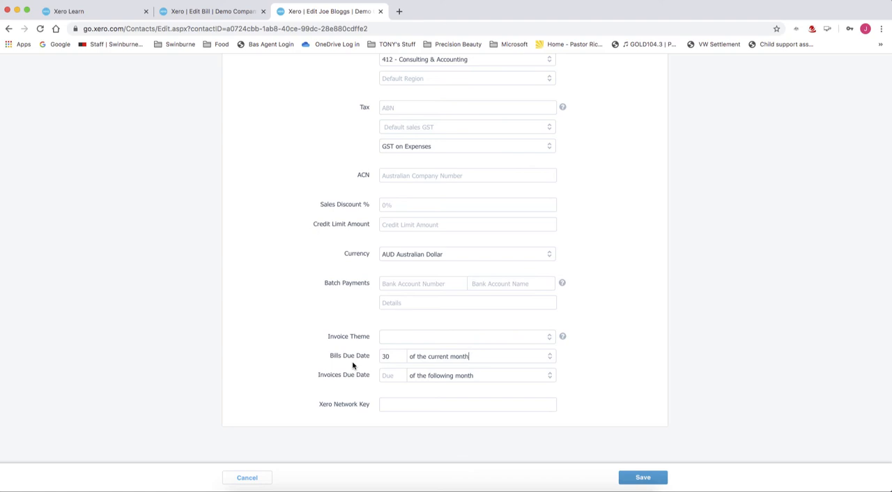
{"action": "left_click", "coordinate": [638, 477]}
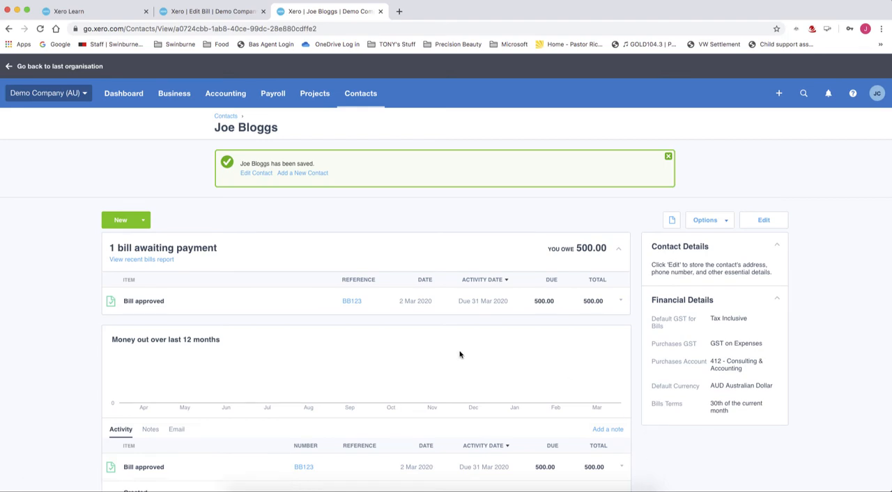
Open the list of approved purchase orders from the purchases overview.
{"action": "left_click", "coordinate": [174, 97]}
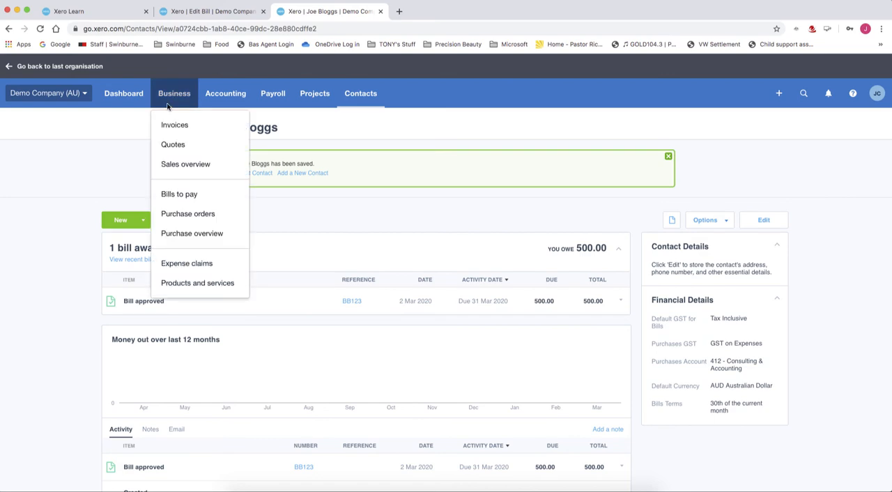
{"action": "left_click", "coordinate": [211, 233]}
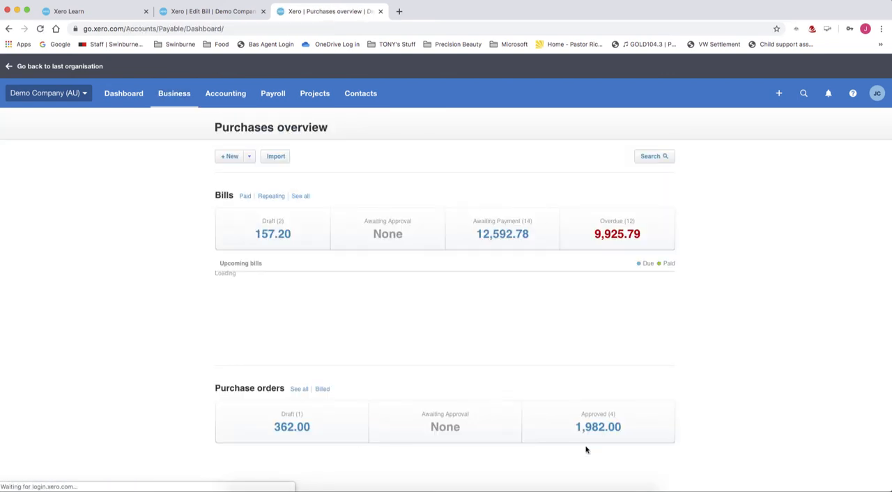
{"action": "left_click", "coordinate": [601, 436]}
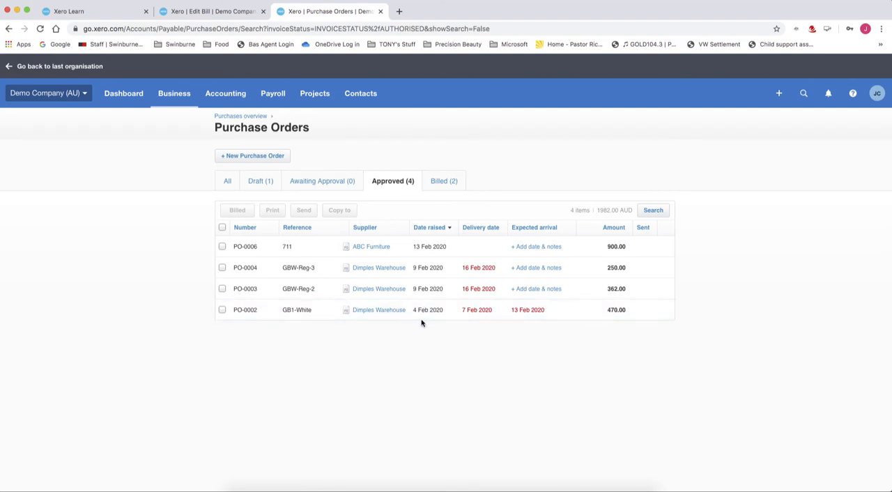
Copy the approved Dimples Warehouse purchase order with reference GB1-White to a draft bill, marking the order as fully billed.
{"action": "left_click", "coordinate": [221, 311]}
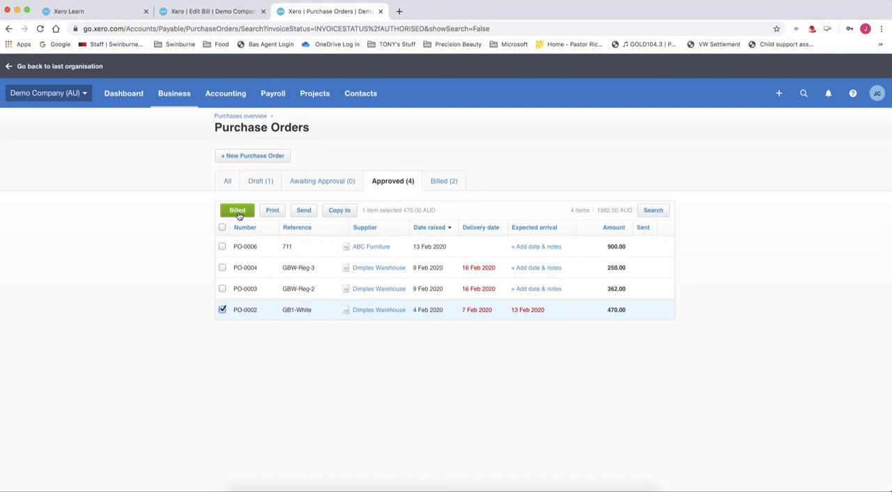
{"action": "left_click", "coordinate": [342, 216]}
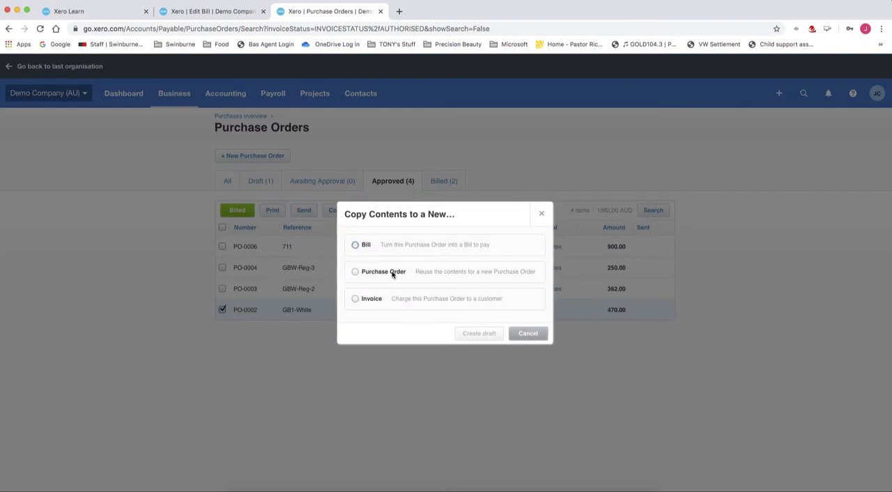
{"action": "left_click", "coordinate": [356, 245]}
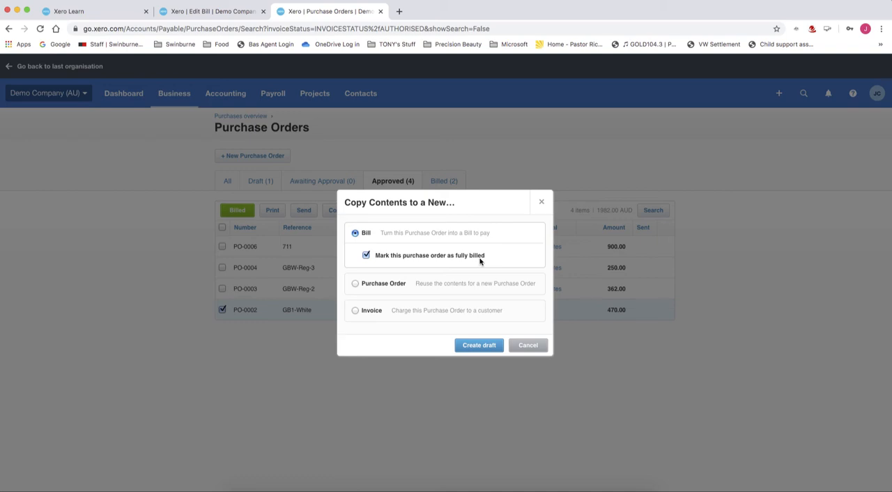
{"action": "left_click", "coordinate": [366, 255]}
{"action": "left_click", "coordinate": [366, 256]}
{"action": "left_click", "coordinate": [479, 346]}
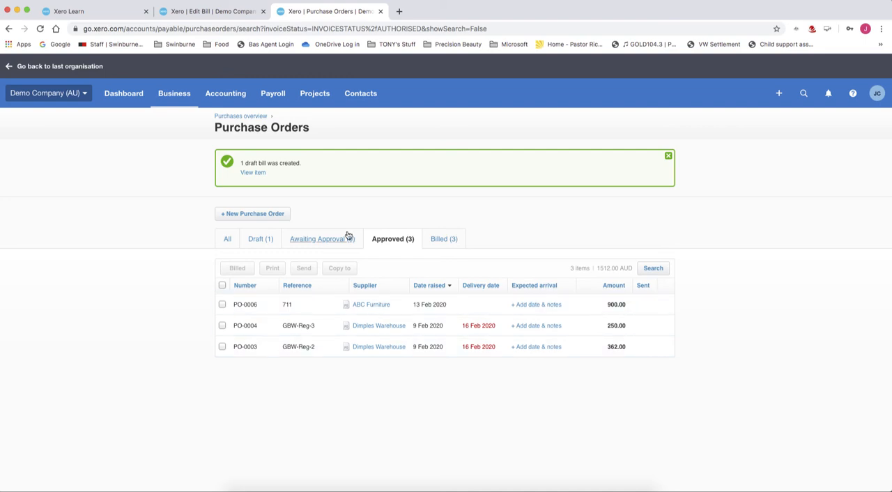
Open the newly created draft bill and set its due date to 31 Mar 2020.
{"action": "left_click", "coordinate": [251, 174]}
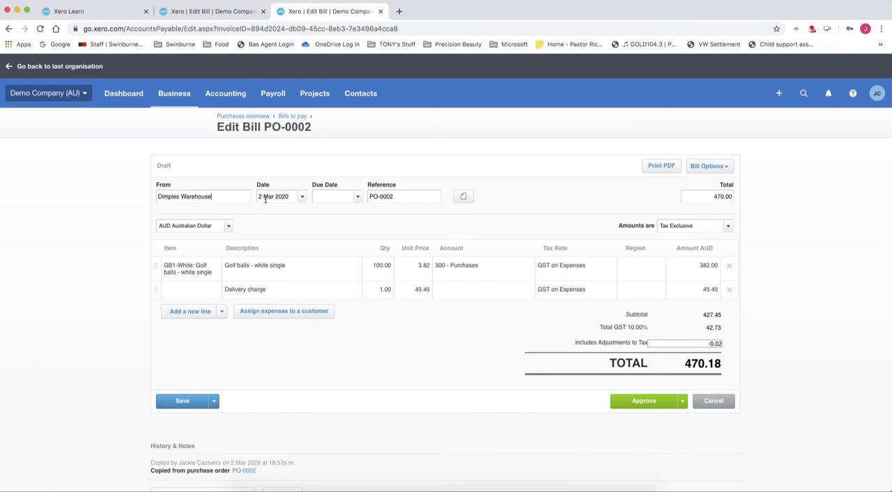
{"action": "left_click", "coordinate": [334, 197]}
{"action": "type", "text": "31/03/2020"}
{"action": "key", "text": "Tab"}
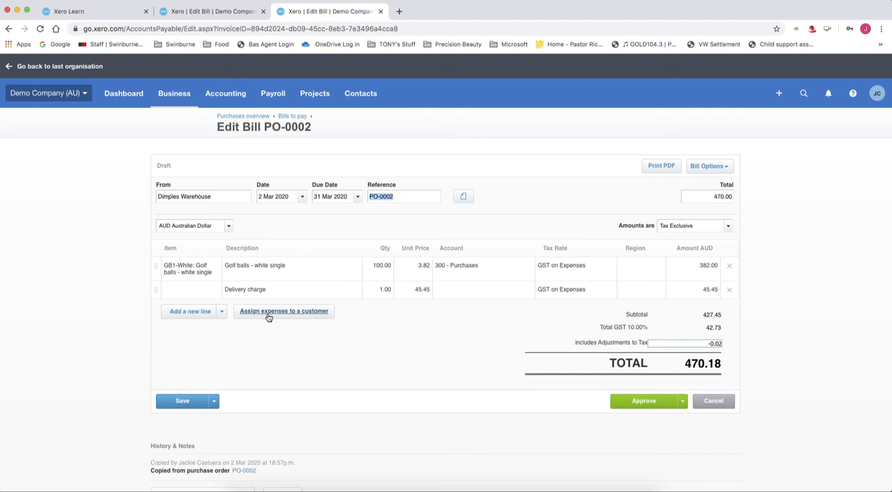
Set the unit price of the white golf balls line to 4.00 and try to approve the bill.
{"action": "scroll", "coordinate": [268, 317], "scroll_direction": "down", "scroll_amount": 1}
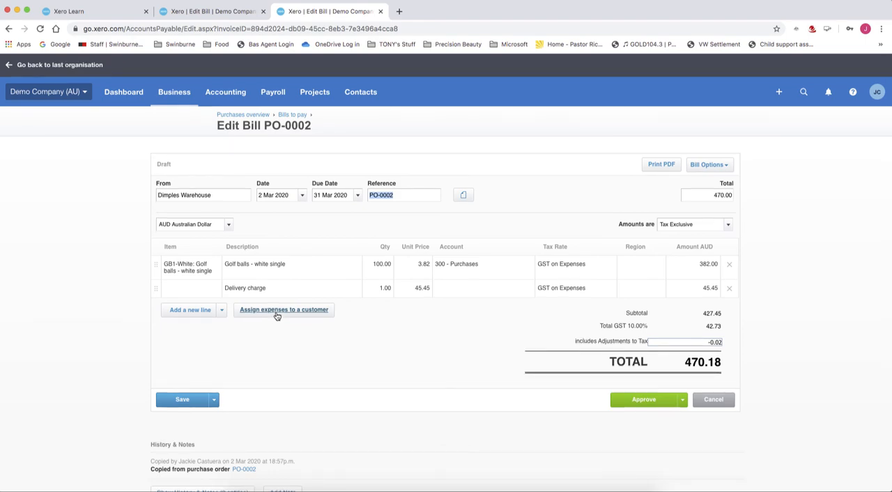
{"action": "left_click", "coordinate": [417, 273]}
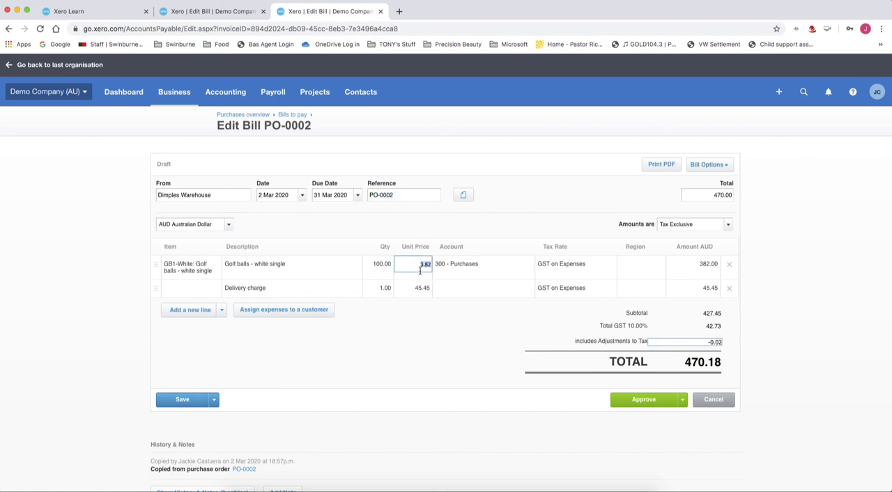
{"action": "type", "text": "4.00"}
{"action": "key", "text": "Tab"}
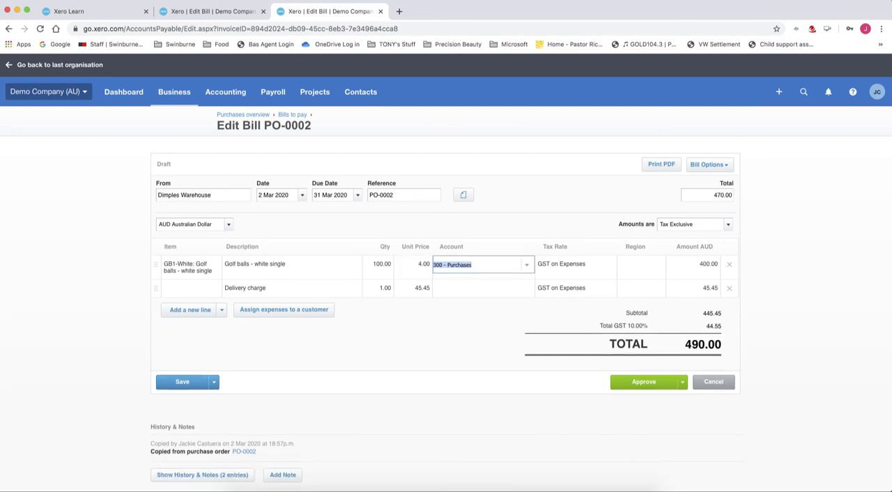
{"action": "key", "text": "Tab"}
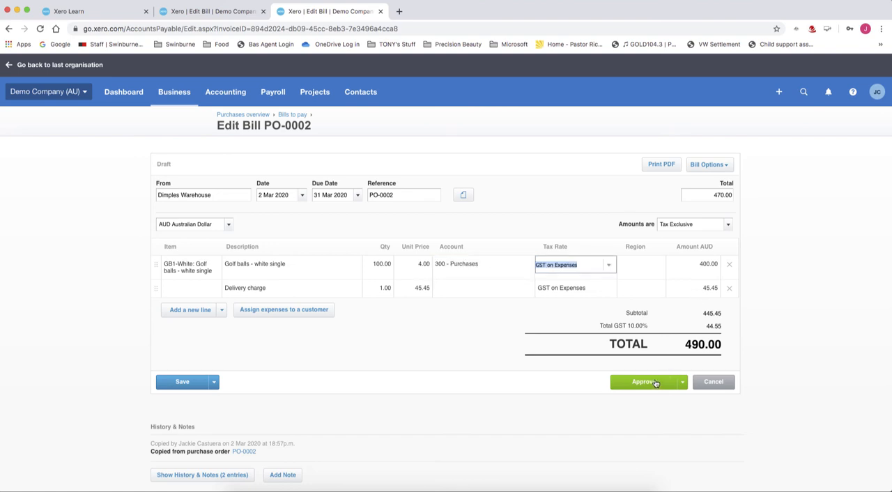
{"action": "left_click", "coordinate": [650, 388]}
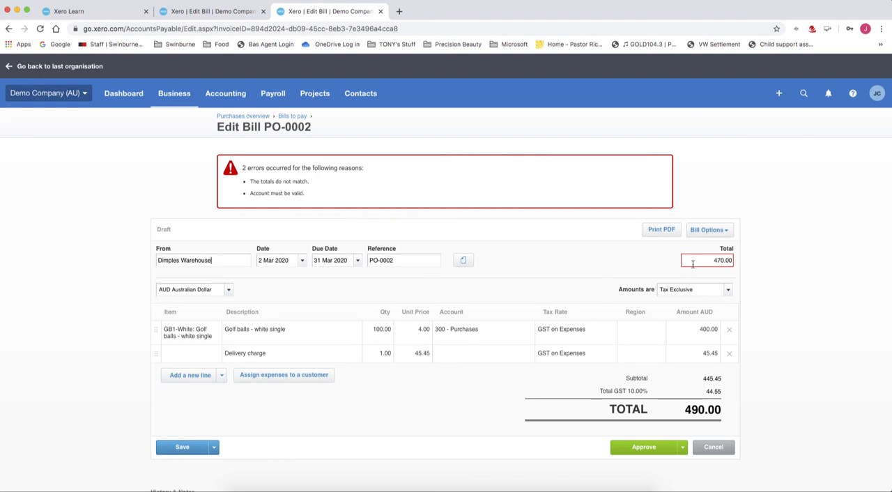
Correct the bill's entered total to 490.
{"action": "left_click_drag", "start_coordinate": [695, 259], "coordinate": [861, 275]}
{"action": "type", "text": "490"}
{"action": "key", "text": "Tab"}
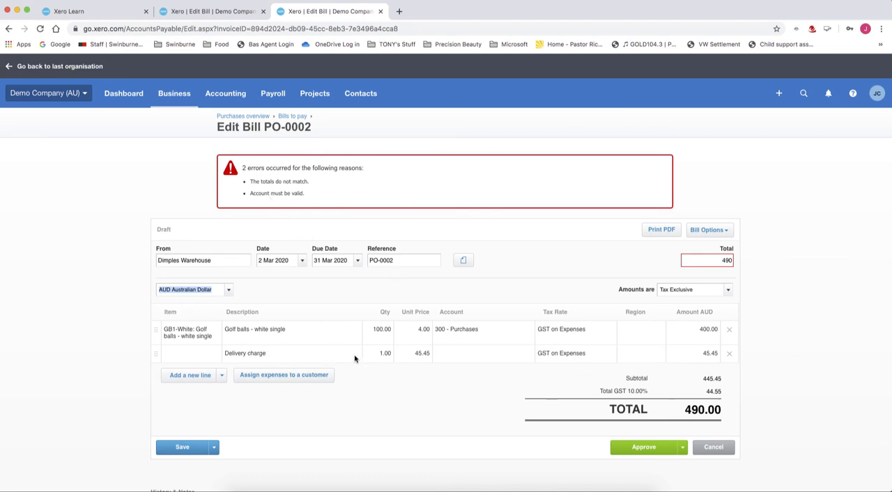
Assign the delivery charge line to account 425 - Freight & Courier and approve the bill.
{"action": "left_click", "coordinate": [443, 356]}
{"action": "type", "text": "f"}
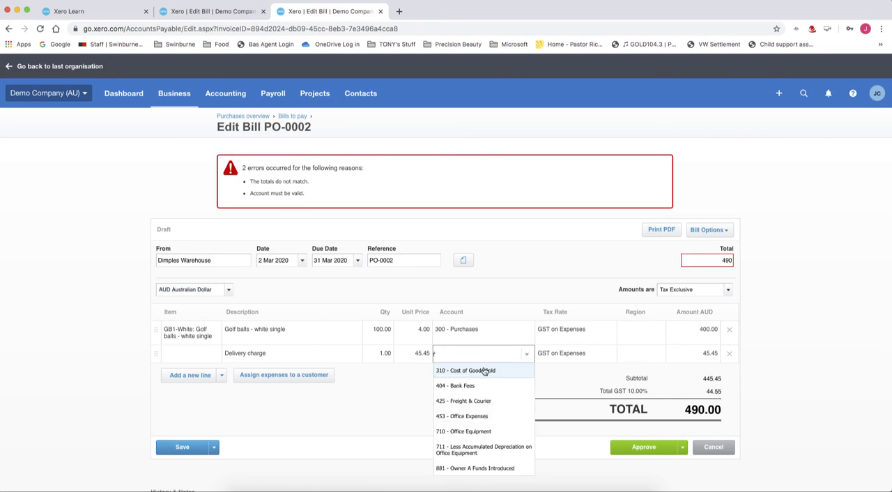
{"action": "left_click", "coordinate": [478, 402]}
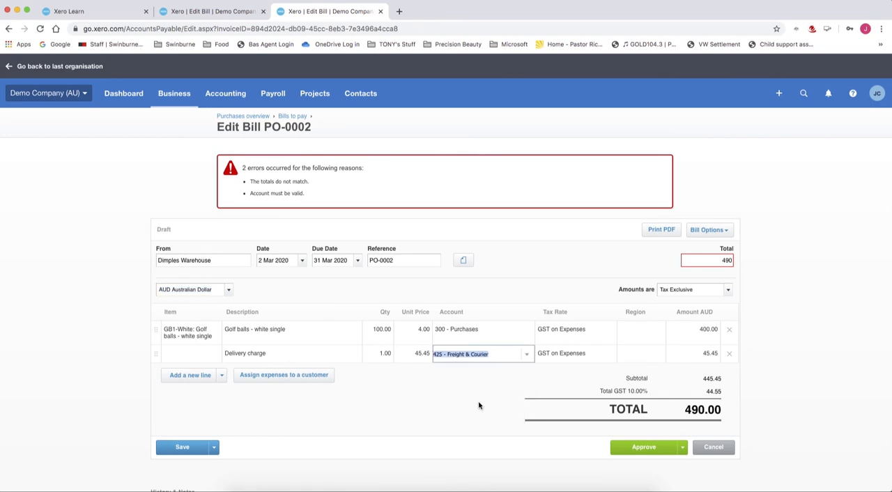
{"action": "key", "text": "Tab"}
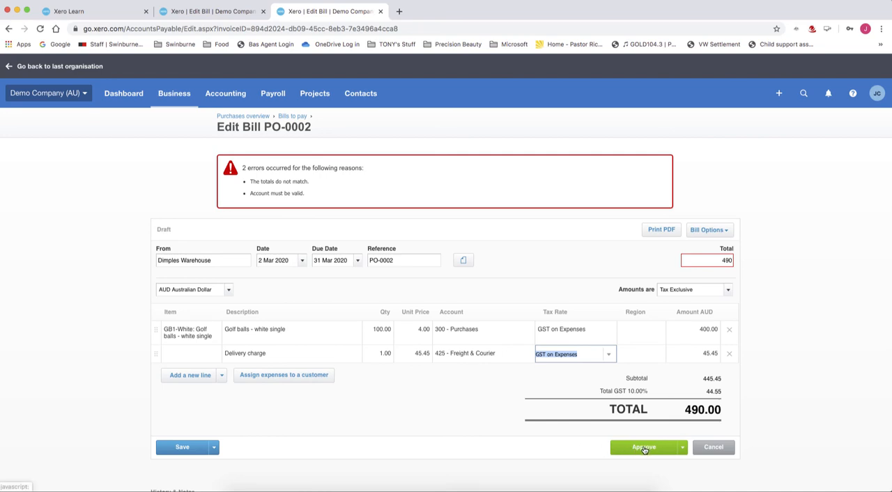
{"action": "left_click", "coordinate": [644, 450]}
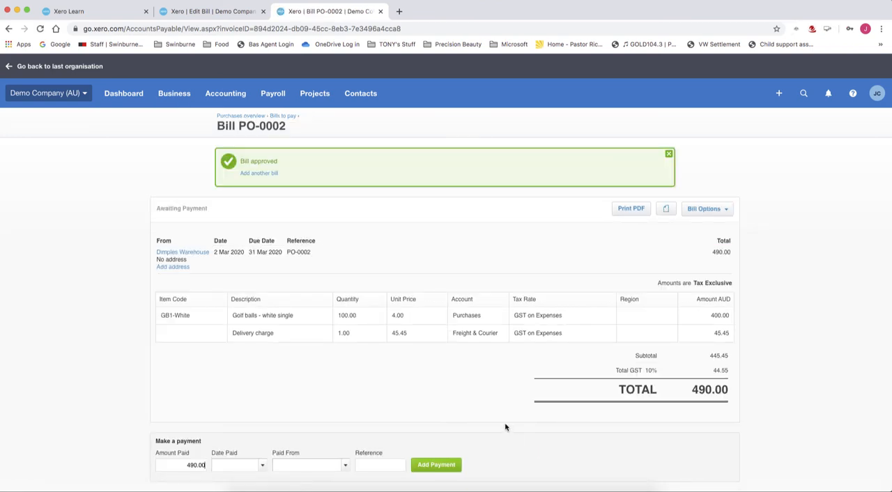
Start a new bill from Dimples Warehouse and open the list of that supplier's outstanding purchase orders.
{"action": "left_click", "coordinate": [178, 97]}
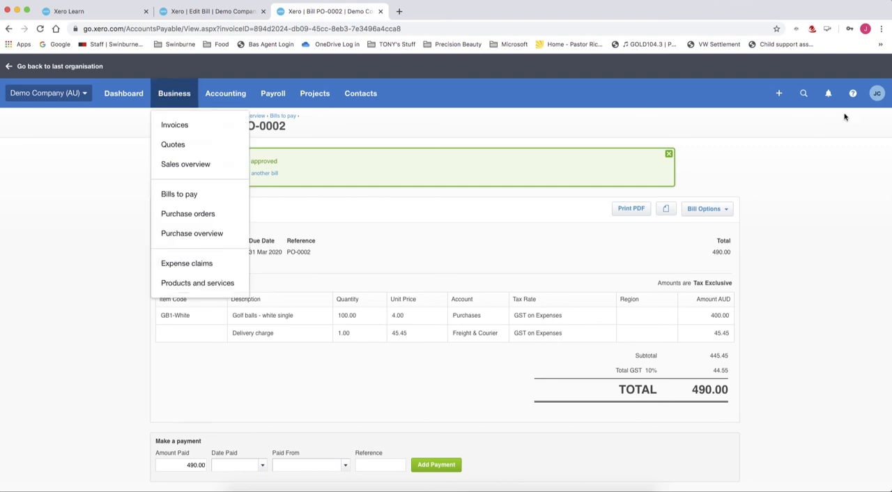
{"action": "left_click", "coordinate": [779, 94]}
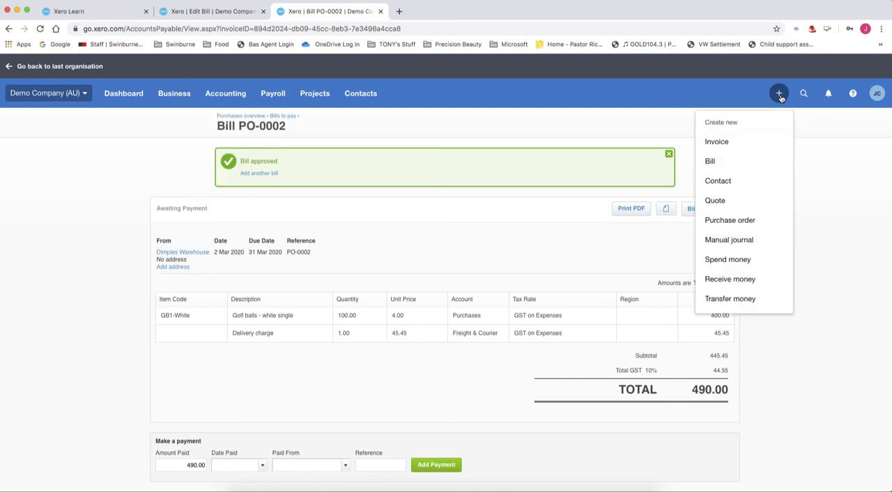
{"action": "left_click", "coordinate": [713, 164]}
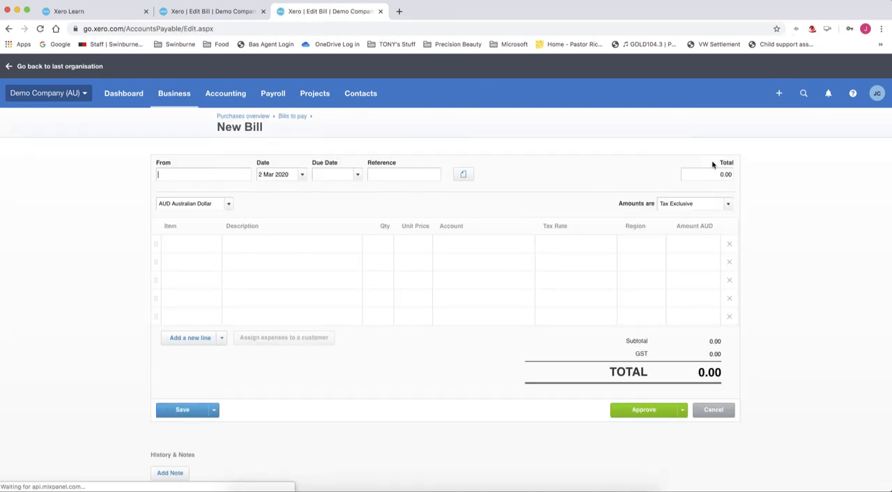
{"action": "type", "text": "di"}
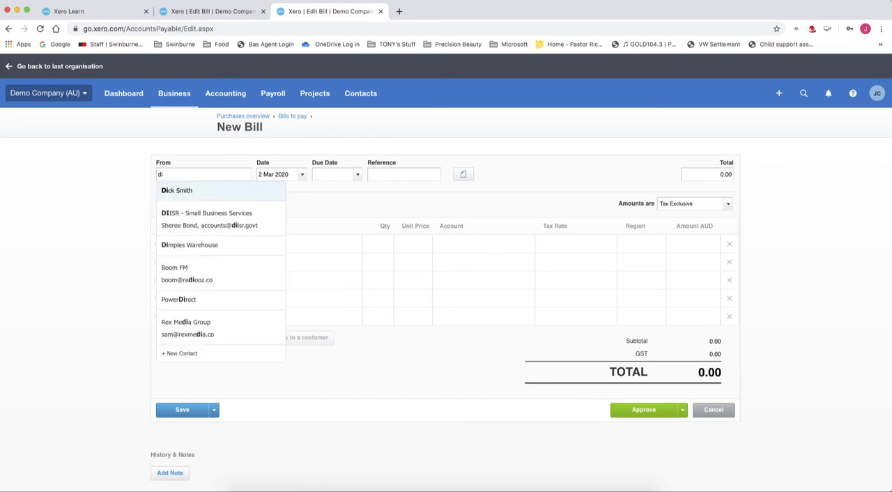
{"action": "left_click", "coordinate": [211, 250]}
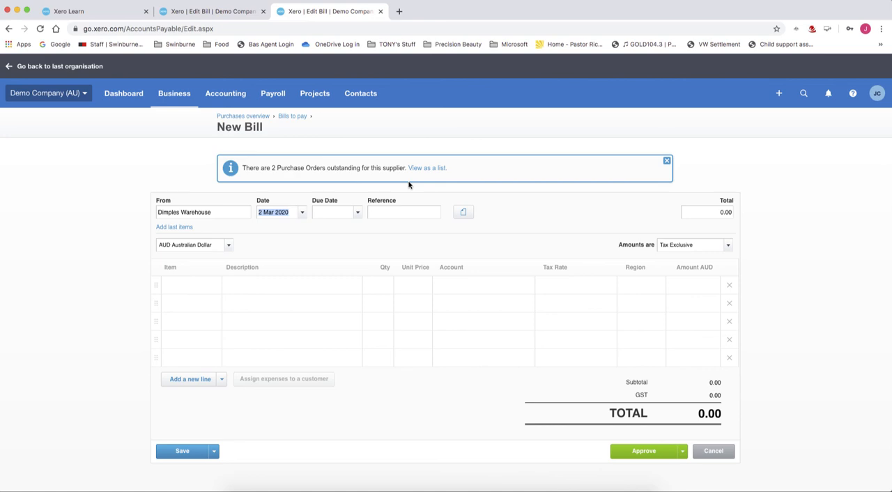
{"action": "left_click", "coordinate": [427, 169]}
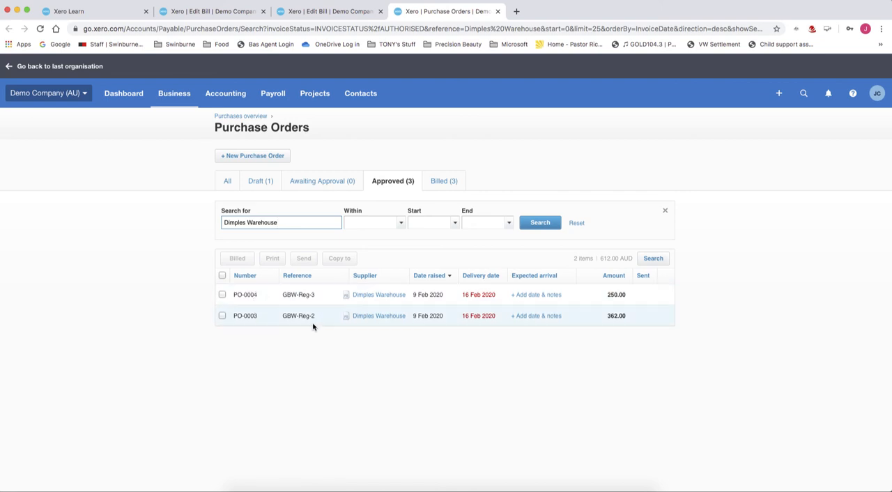
Copy the purchase order with reference GBW-Reg-2 to a draft bill, keeping it marked as fully billed.
{"action": "left_click", "coordinate": [223, 316]}
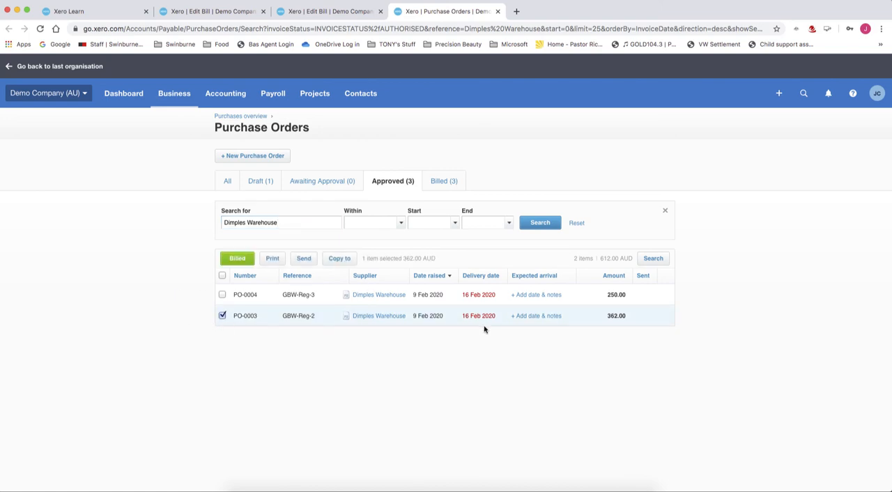
{"action": "left_click", "coordinate": [341, 260]}
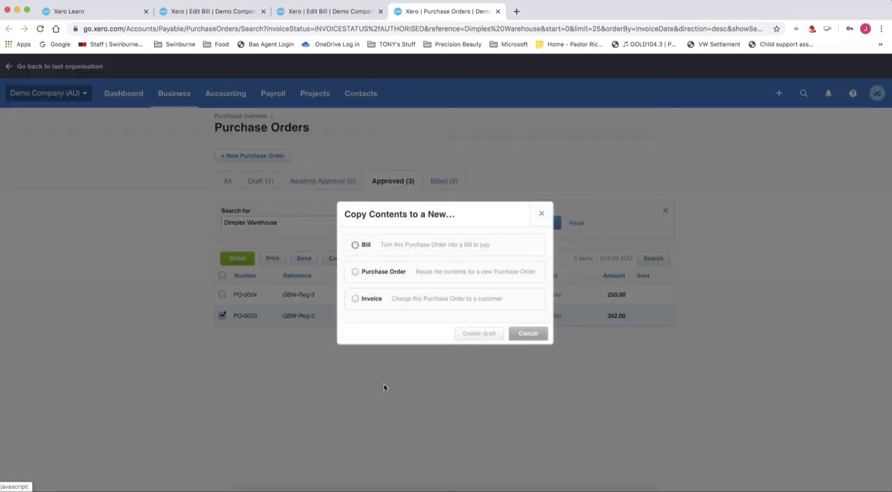
{"action": "left_click", "coordinate": [356, 245]}
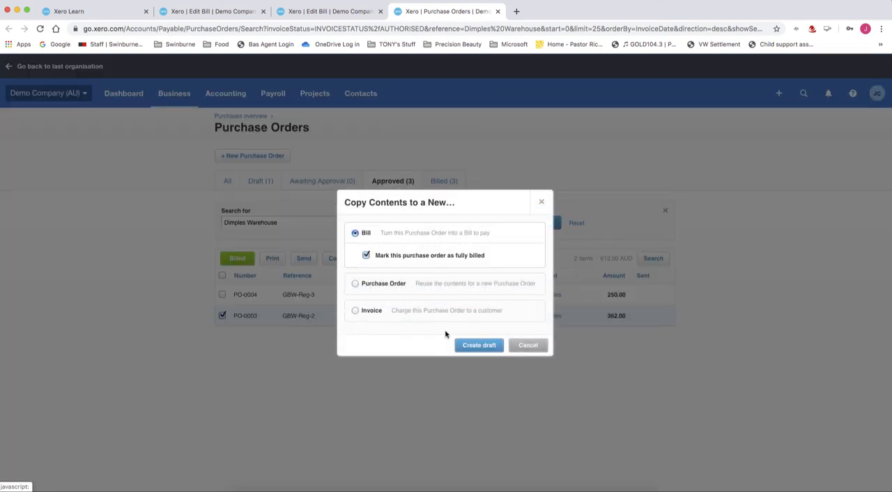
{"action": "left_click", "coordinate": [484, 347]}
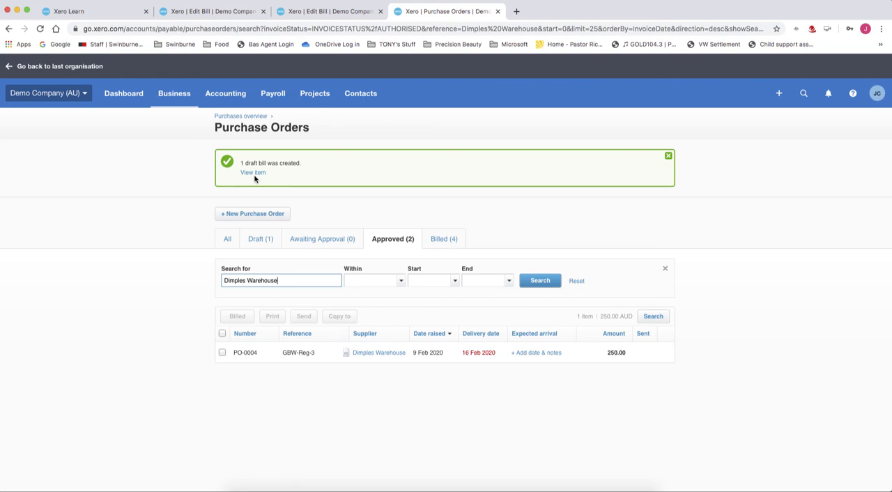
{"action": "left_click", "coordinate": [766, 362]}
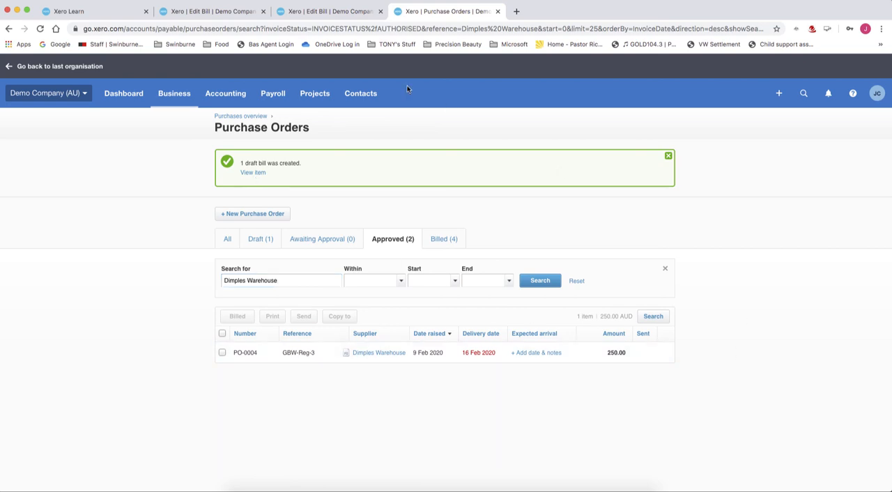
{"action": "left_click", "coordinate": [177, 95]}
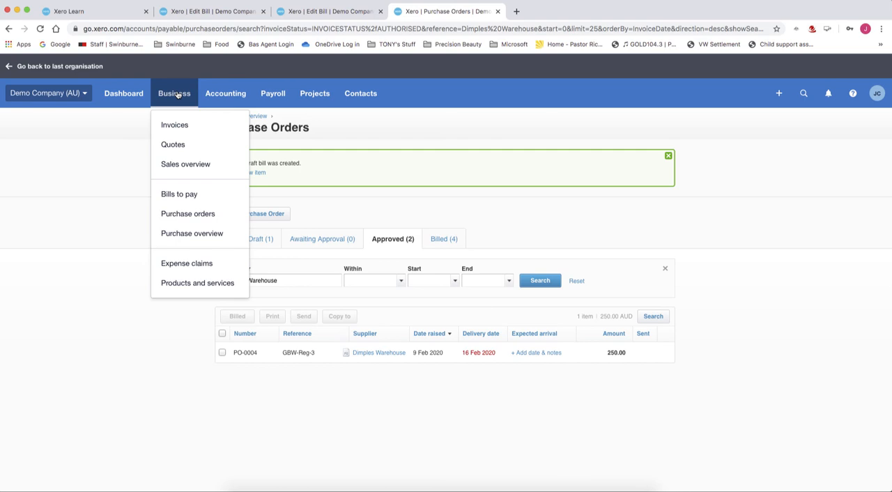
{"action": "left_click", "coordinate": [791, 362]}
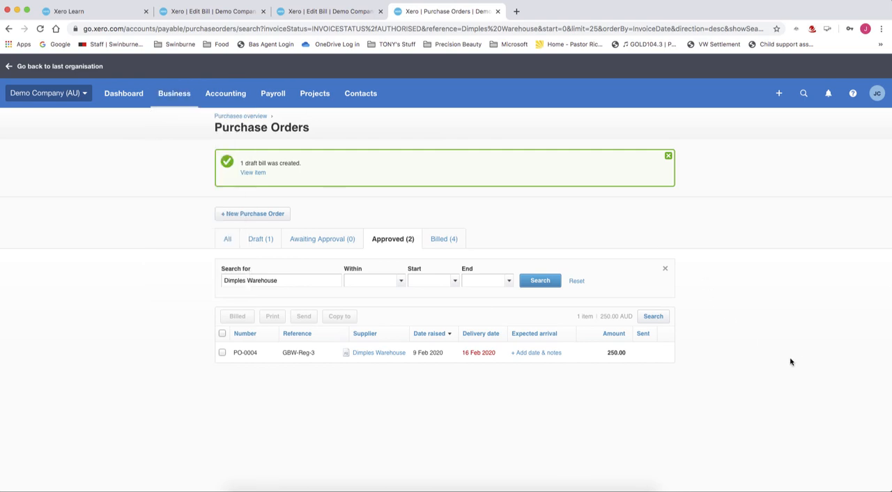
Go to the purchases overview, list the draft bills and open the Dimples Warehouse draft bill PO-0003.
{"action": "left_click", "coordinate": [175, 95]}
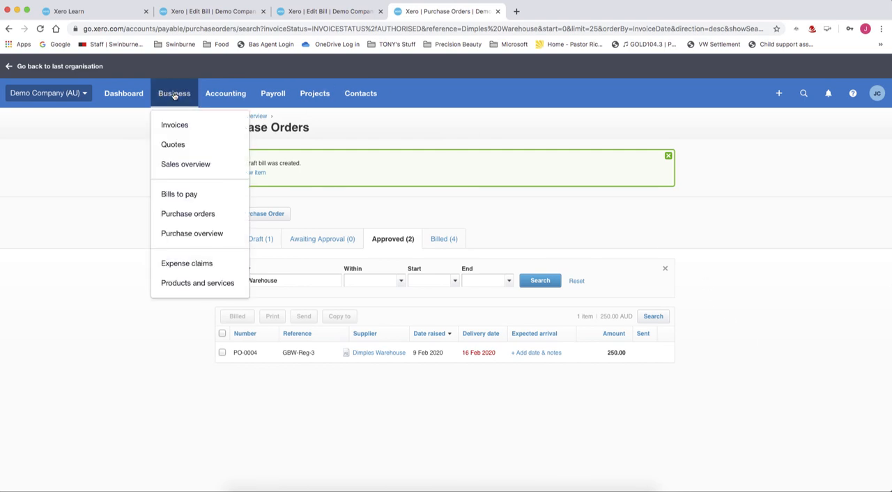
{"action": "left_click", "coordinate": [202, 235]}
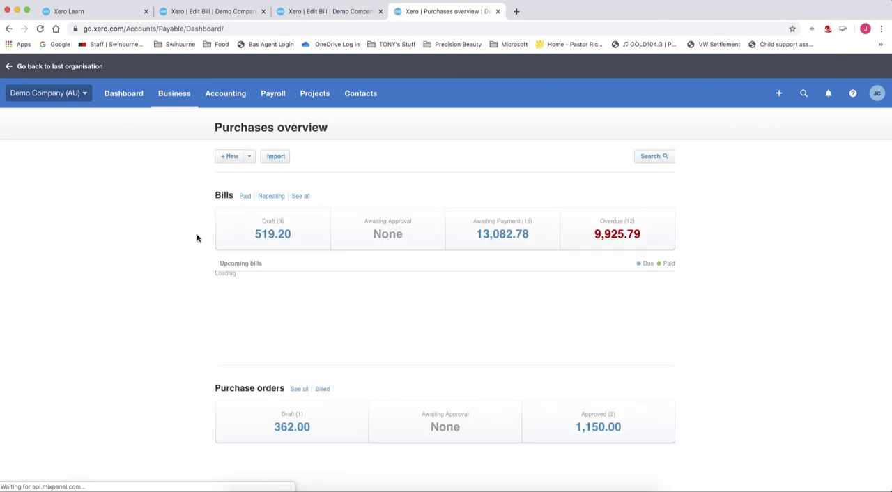
{"action": "left_click", "coordinate": [273, 235]}
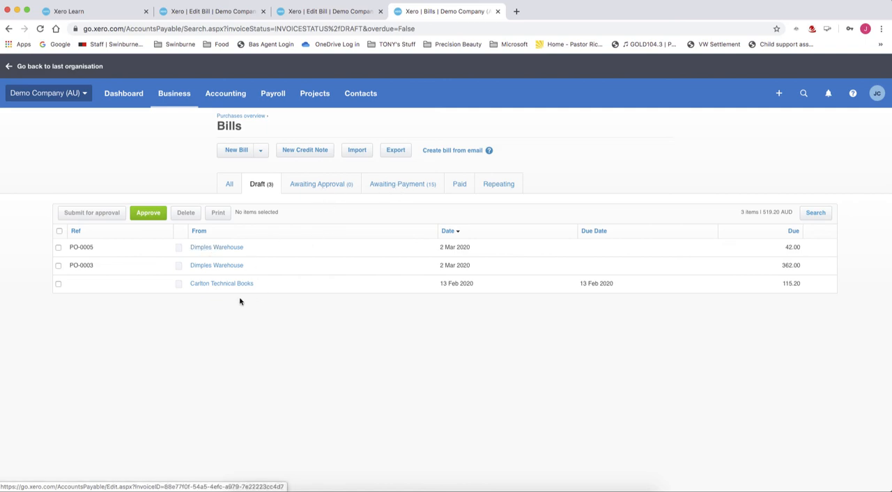
{"action": "left_click", "coordinate": [208, 267]}
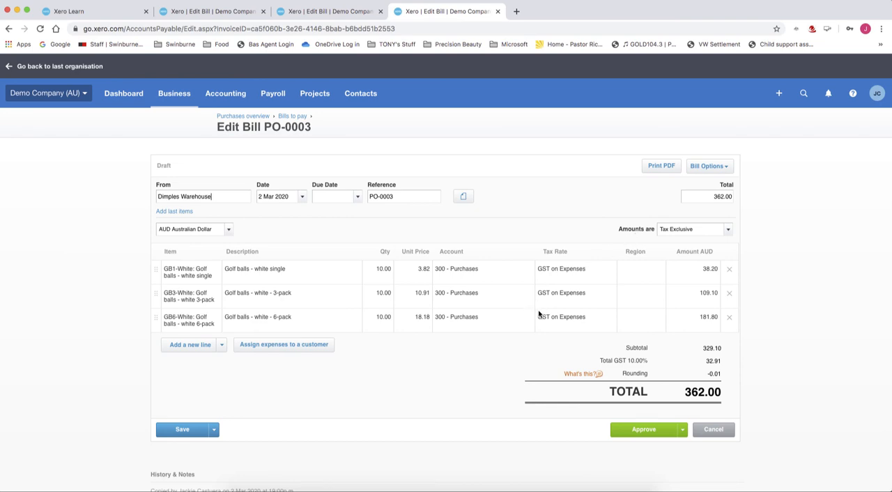
Review draft bill PO-0003 and try to approve it with the due date left blank.
{"action": "scroll", "coordinate": [539, 314], "scroll_direction": "down", "scroll_amount": 2}
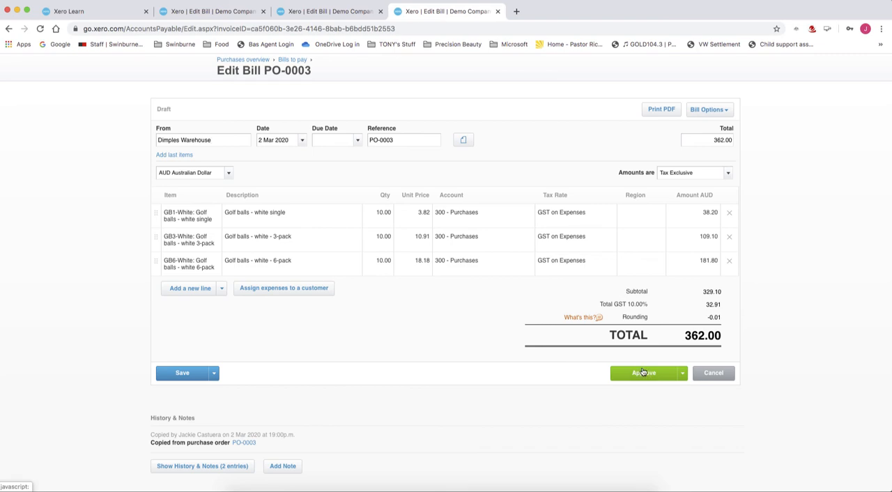
{"action": "scroll", "coordinate": [642, 373], "scroll_direction": "up", "scroll_amount": 2}
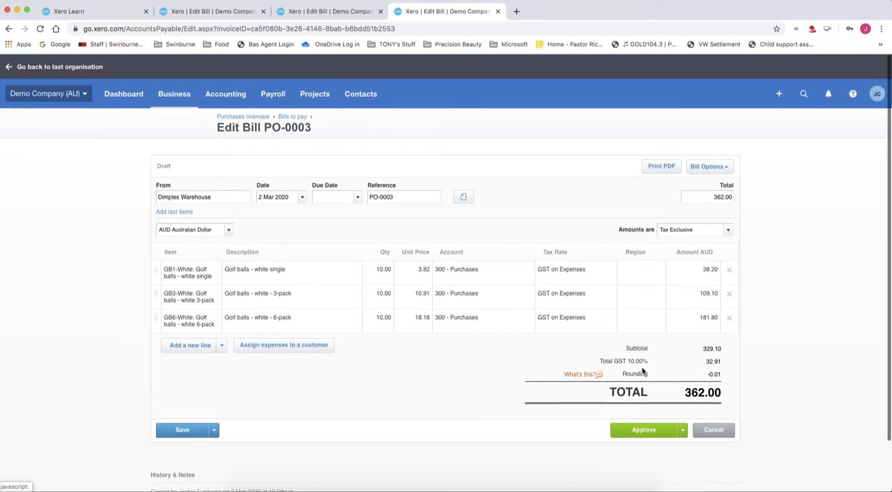
{"action": "left_click", "coordinate": [644, 430]}
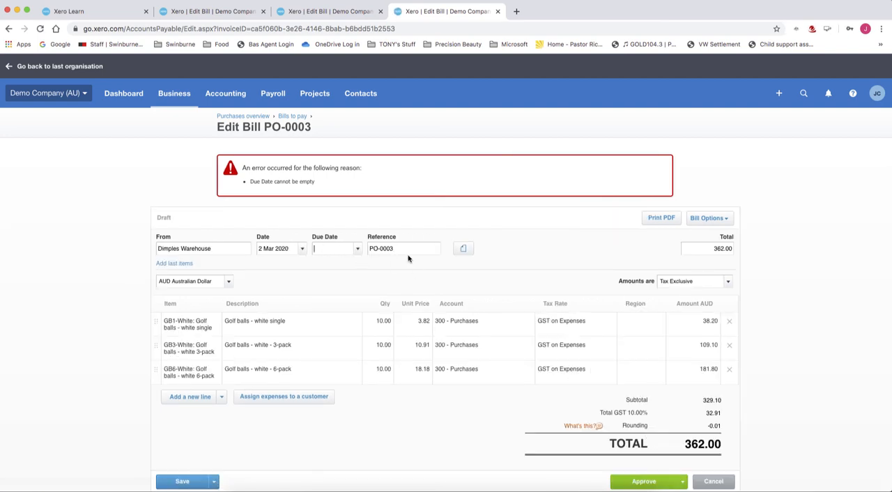
Set the bill's due date to 31 Mar 2020 and approve the bill.
{"action": "type", "text": "31/03/2020"}
{"action": "key", "text": "Tab"}
{"action": "scroll", "coordinate": [597, 425], "scroll_direction": "down", "scroll_amount": 2}
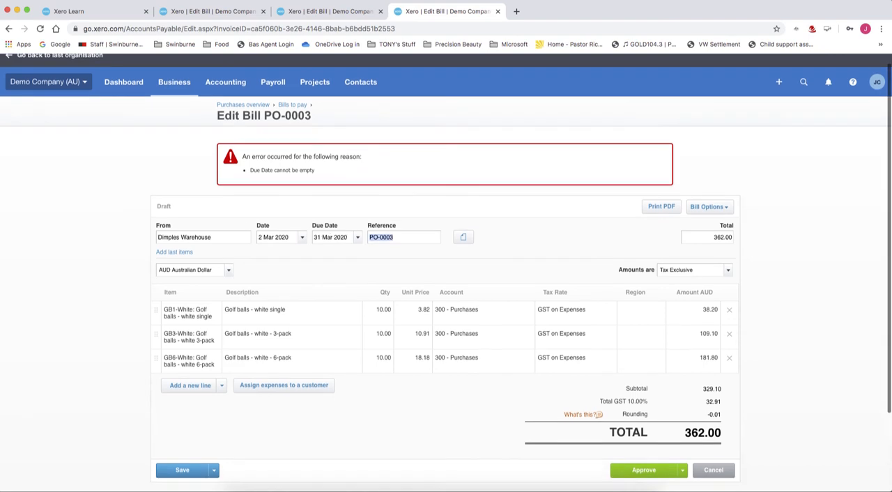
{"action": "left_click", "coordinate": [643, 427]}
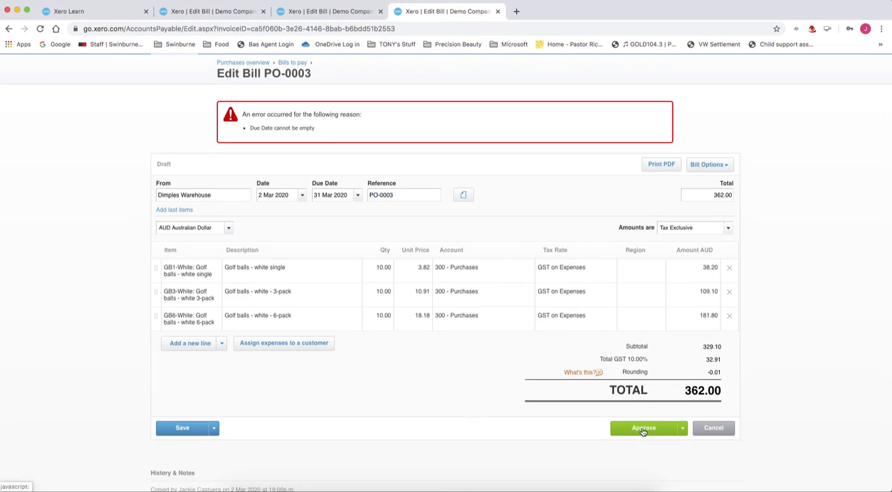